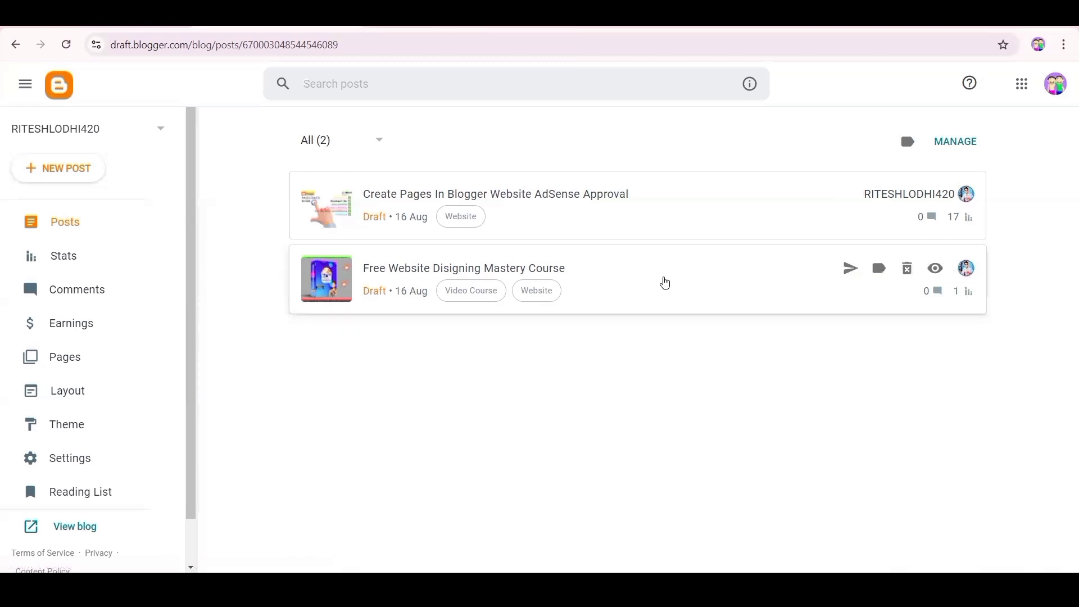
Look at the custom robots.txt entry under Crawlers and indexing in the blog's settings, closing its editor without saving
mouse_move(816, 203)
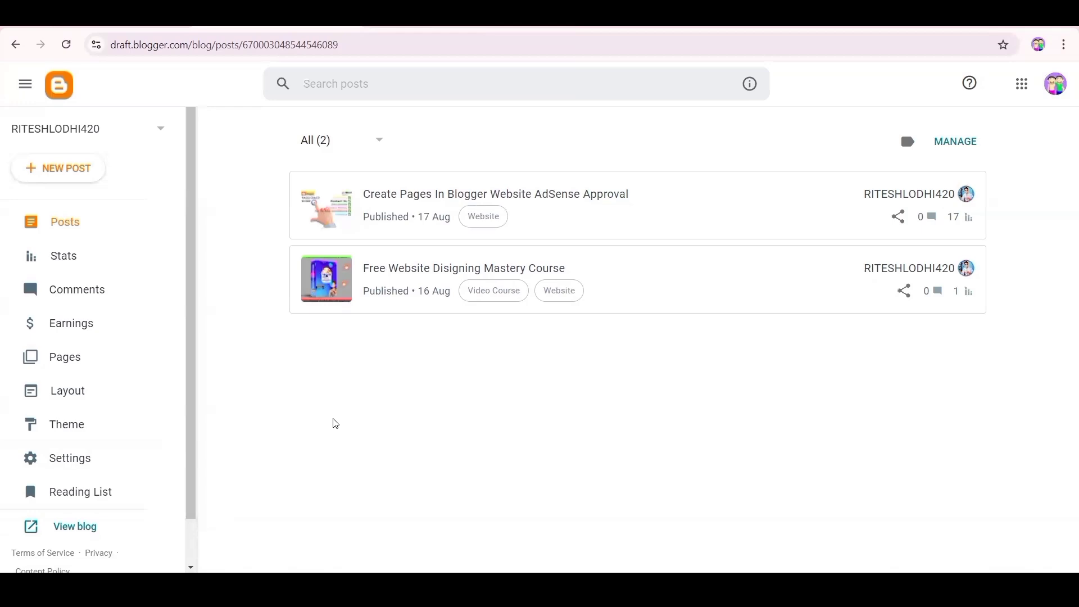
left_click(71, 461)
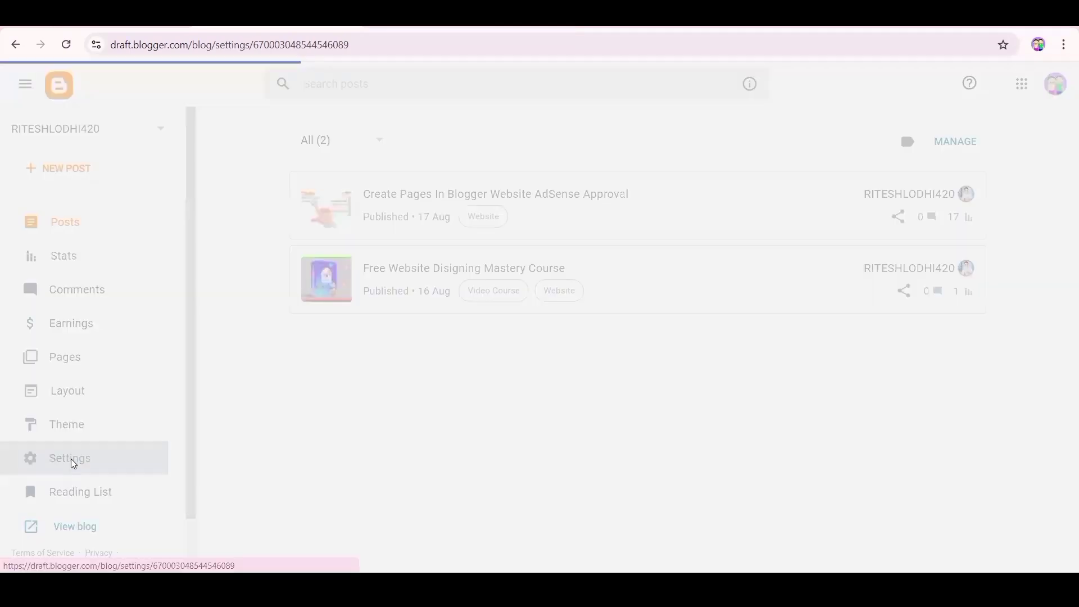
scroll(352, 455, "down", 15)
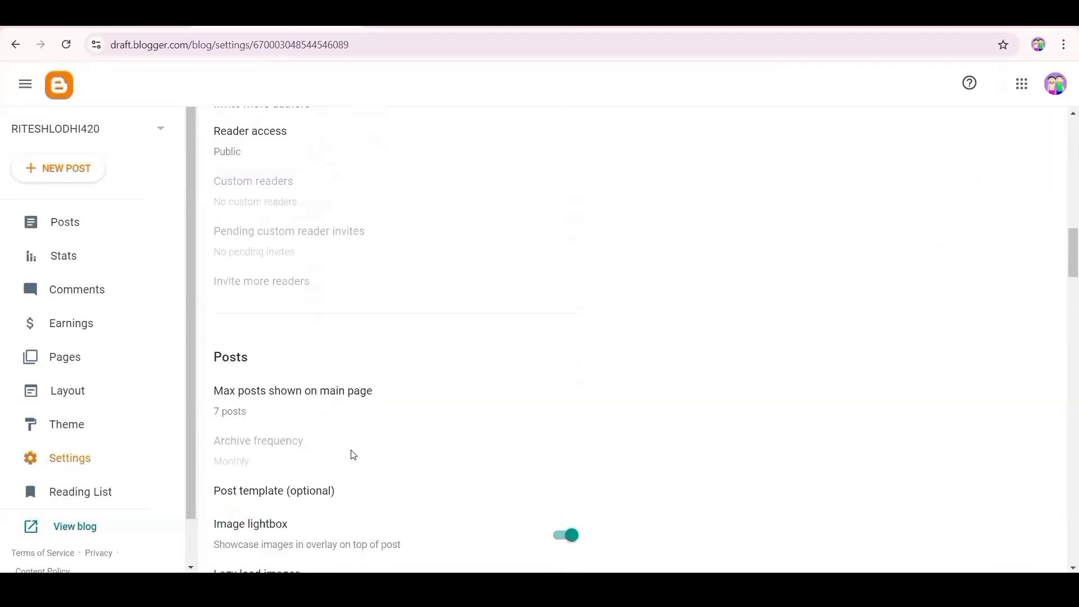
scroll(354, 455, "down", 20)
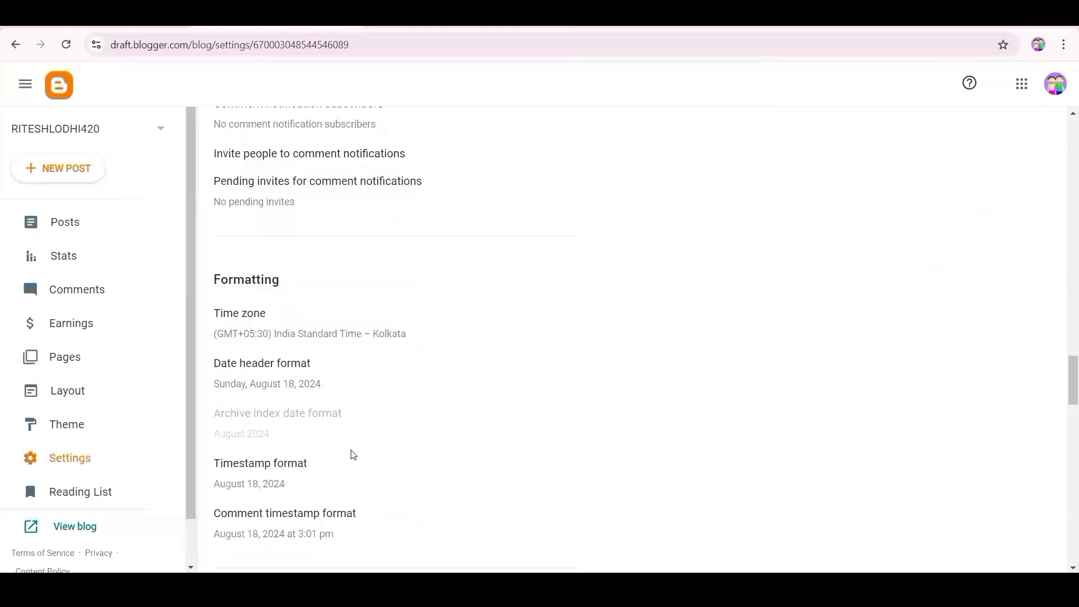
scroll(352, 454, "down", 20)
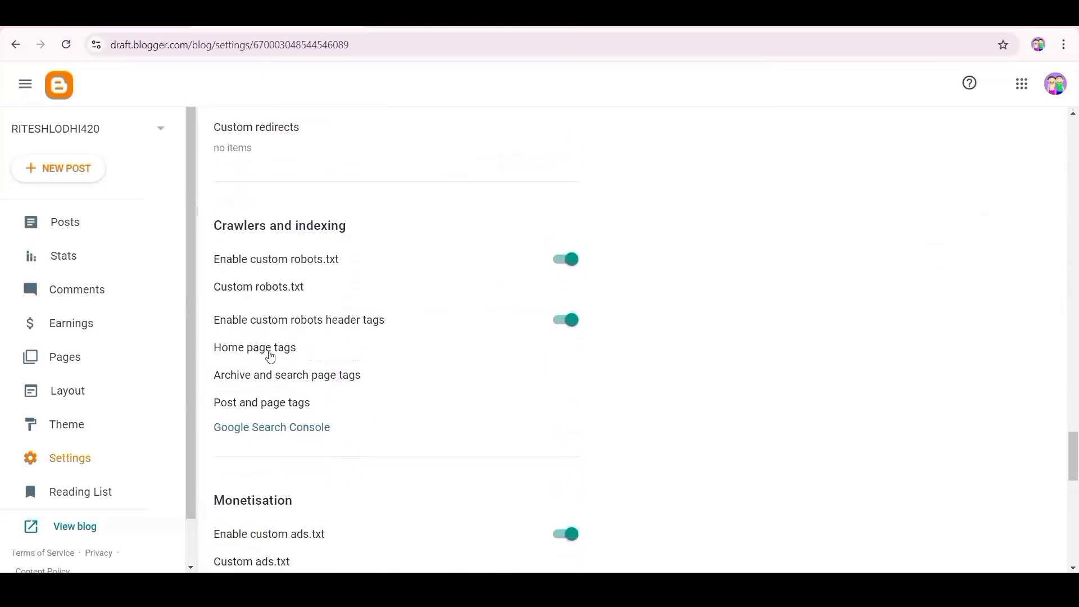
left_click(281, 292)
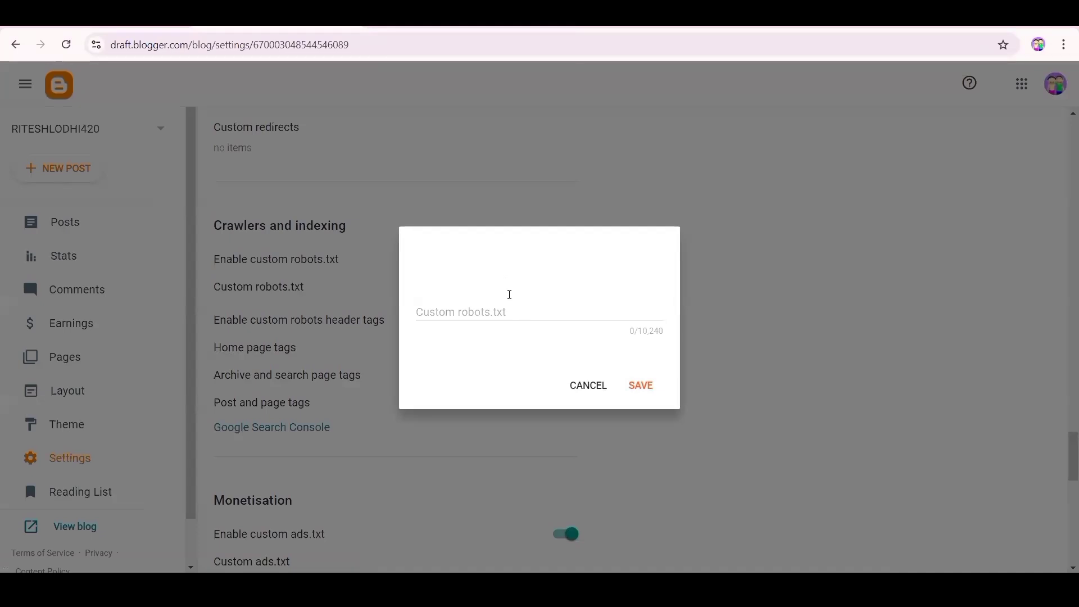
left_click(585, 386)
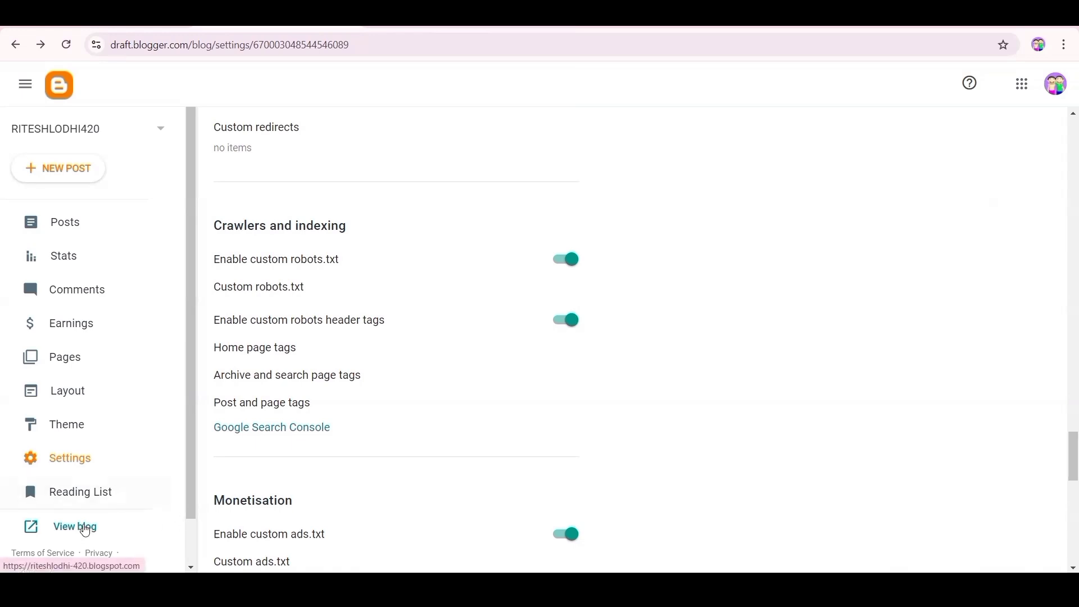
Open the live blog and copy its full web address
left_click(84, 531)
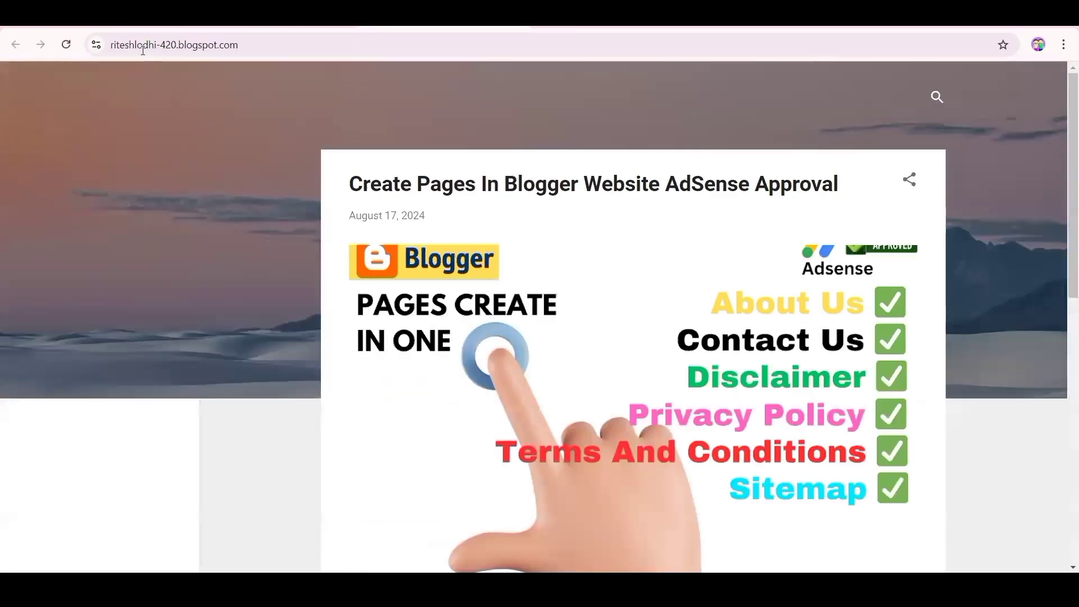
left_click(152, 47)
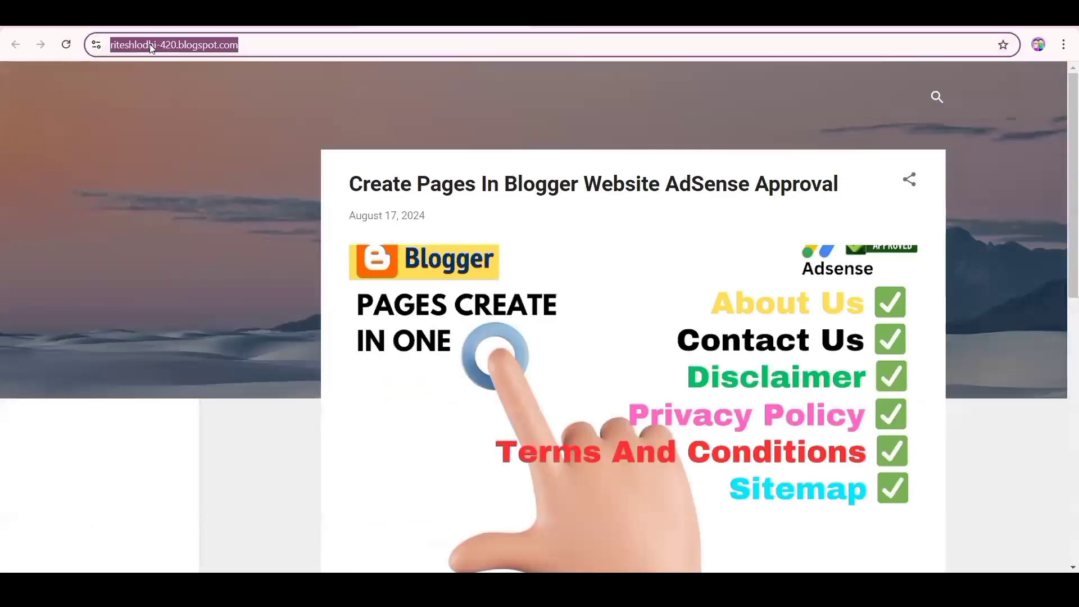
left_click(152, 47)
left_click_drag(112, 44, 300, 45)
key("ctrl+c")
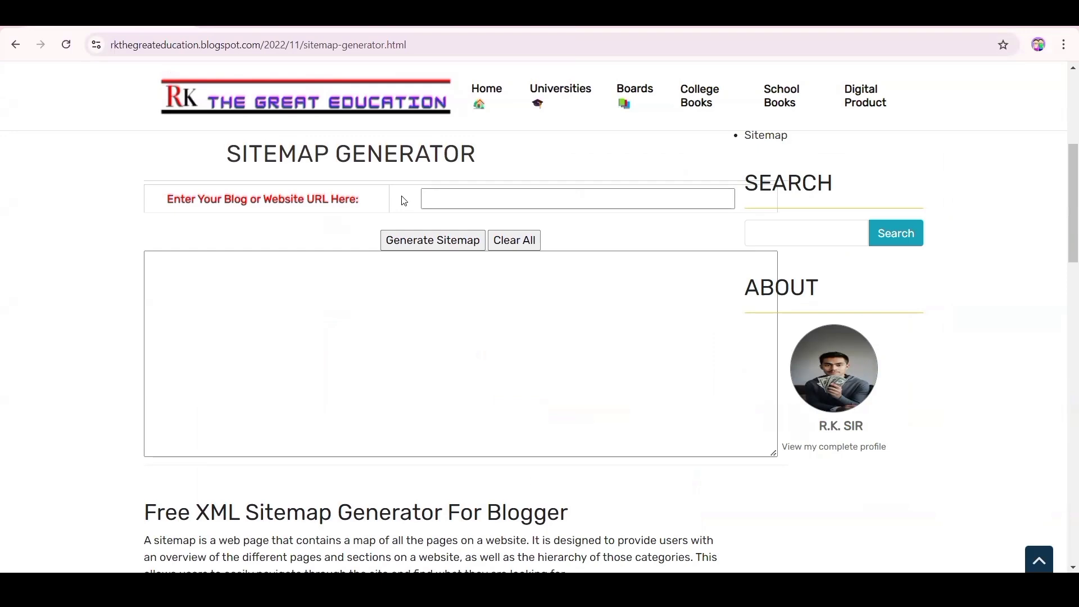
Generate a sitemap for the copied blog address on the Sitemap Generator page and accept the confirmation
left_click(463, 197)
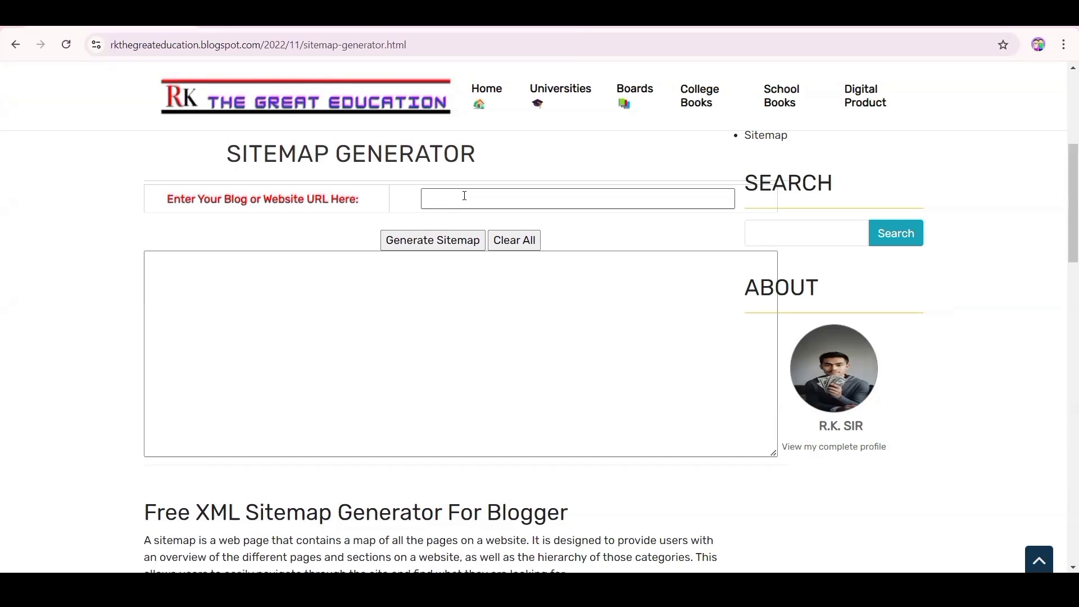
left_click(464, 195)
key("ctrl+v")
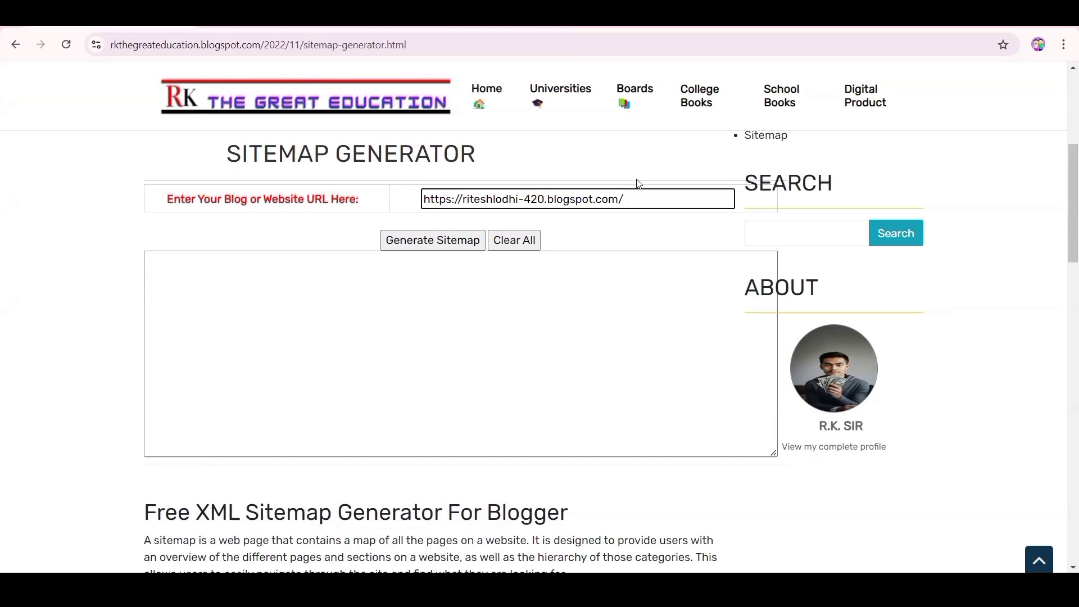
left_click(433, 247)
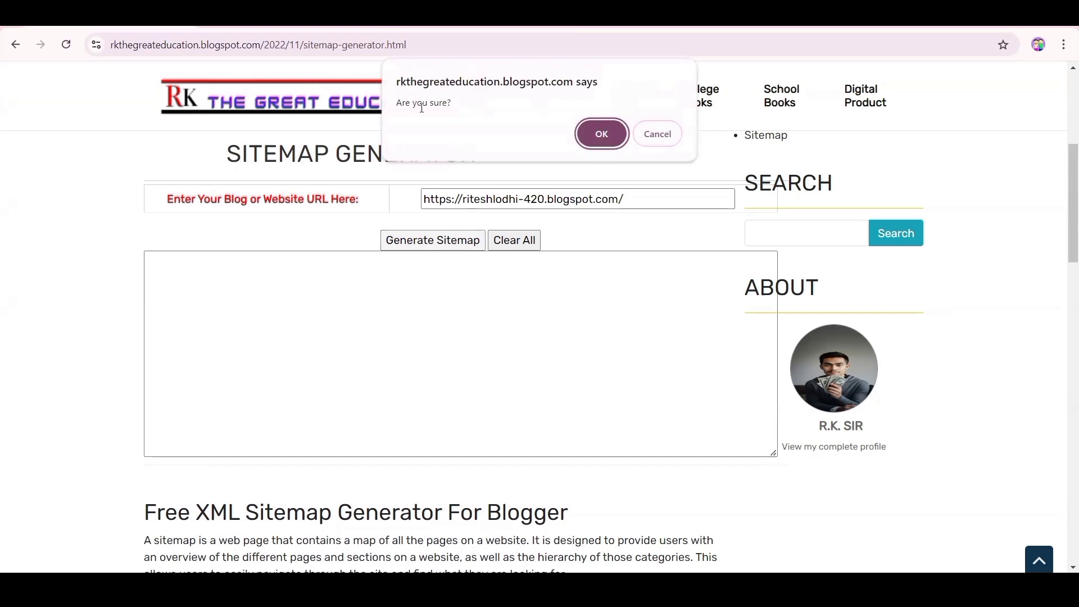
left_click(601, 135)
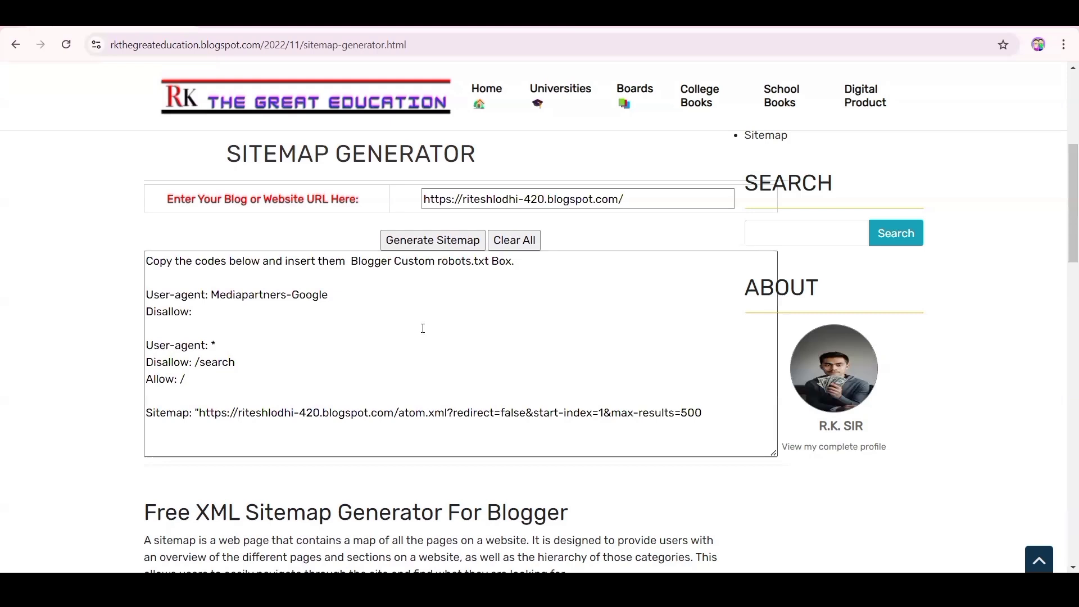
Copy the generated code from the "User-agent: *" line through the end of the Sitemap line
left_click(146, 344)
left_click_drag(186, 399, 729, 413)
key("ctrl+c")
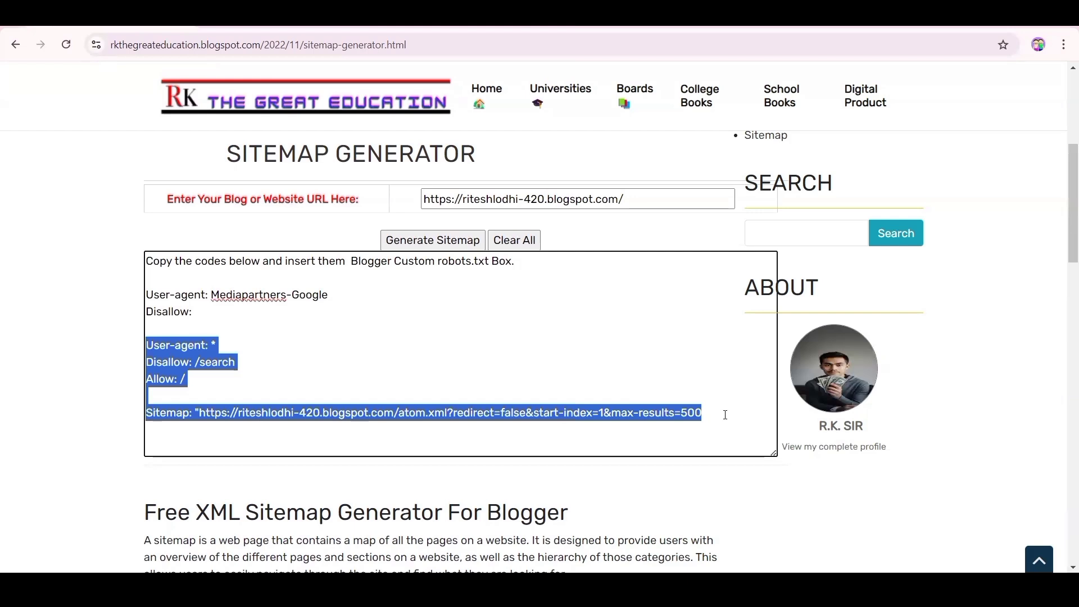
Return to Blogger and save the copied code as the custom robots.txt under Crawlers and indexing in the blog's settings
left_click(381, 27)
left_click(381, 27)
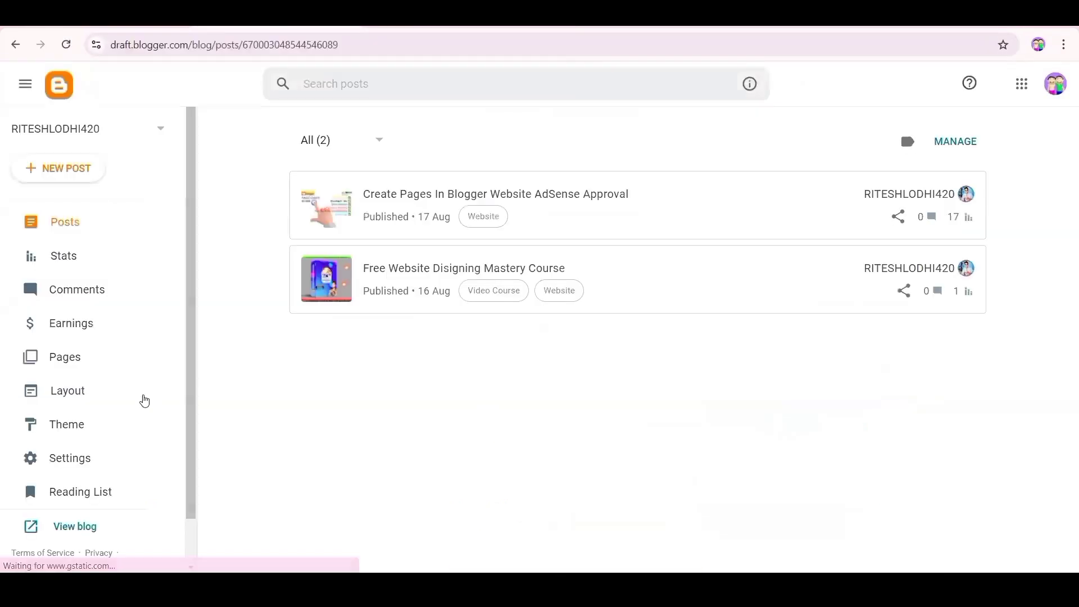
left_click(78, 460)
scroll(356, 468, "down", 5)
scroll(358, 468, "down", 15)
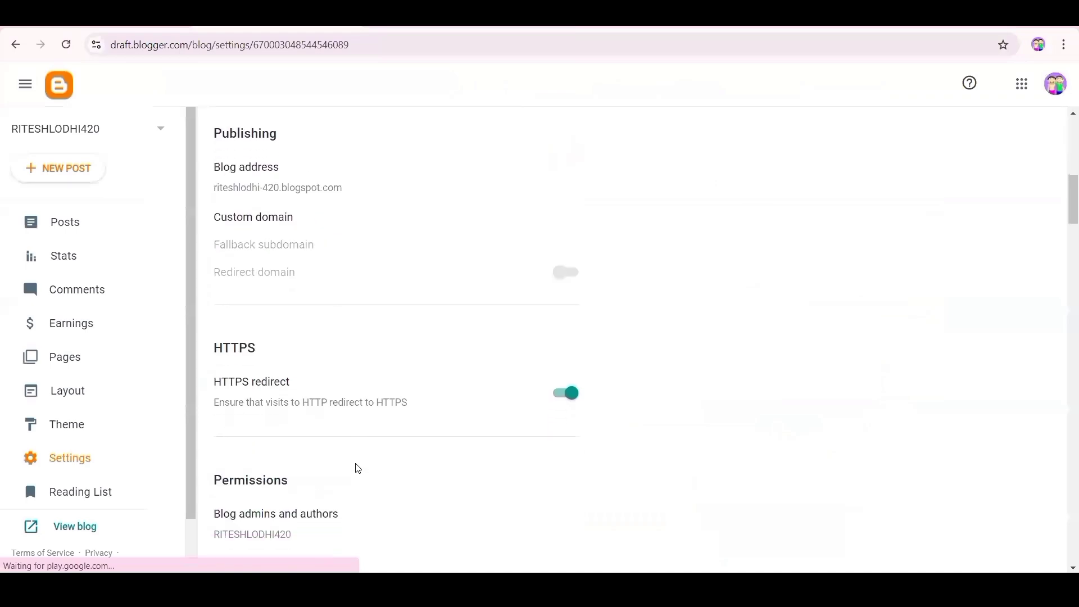
scroll(359, 468, "down", 12)
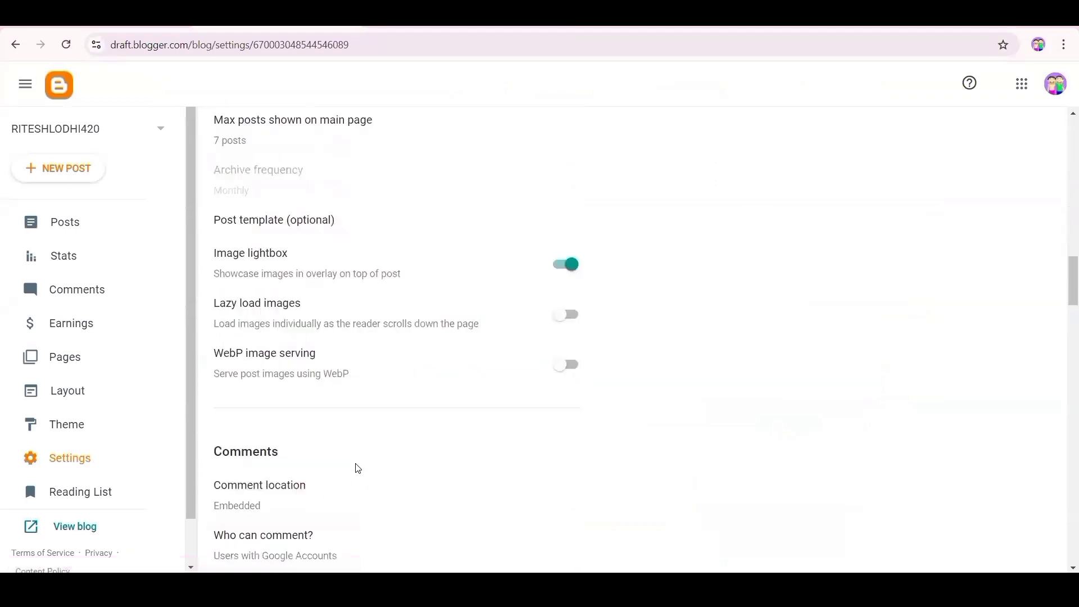
scroll(358, 469, "down", 14)
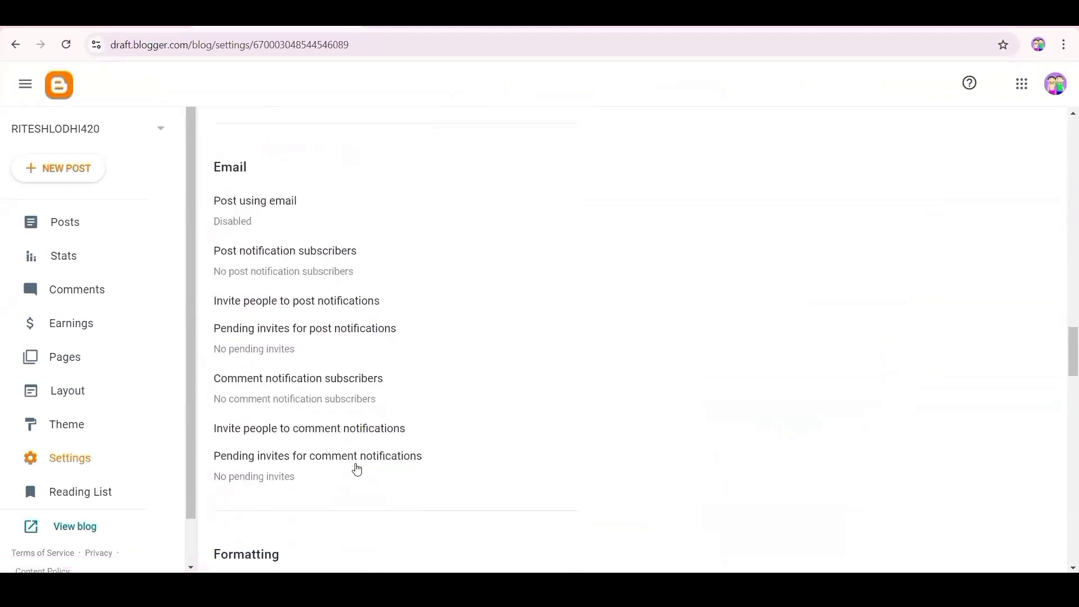
scroll(358, 468, "down", 6)
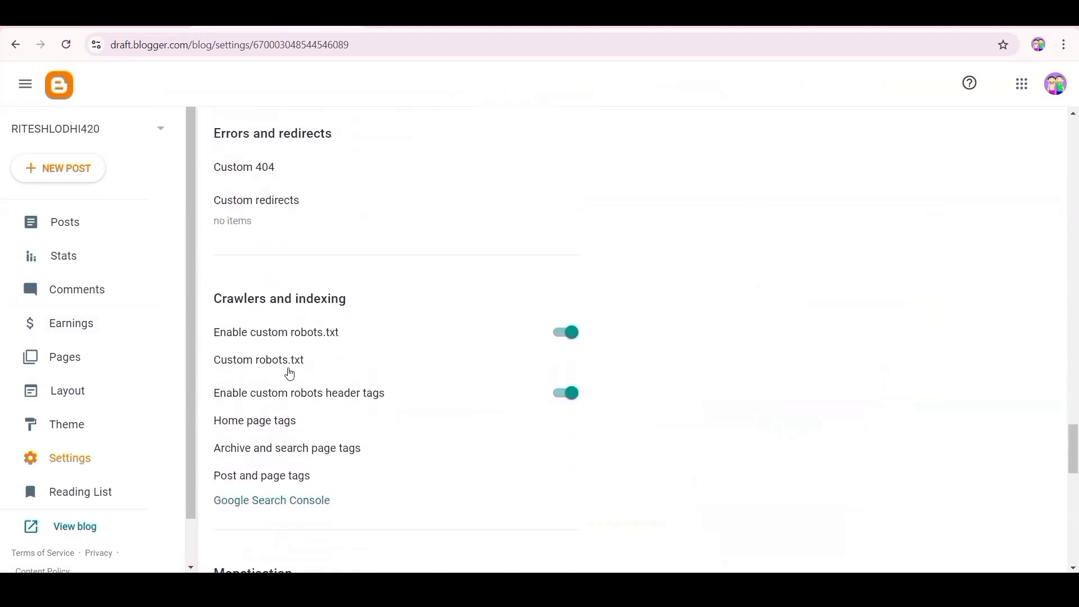
left_click(285, 370)
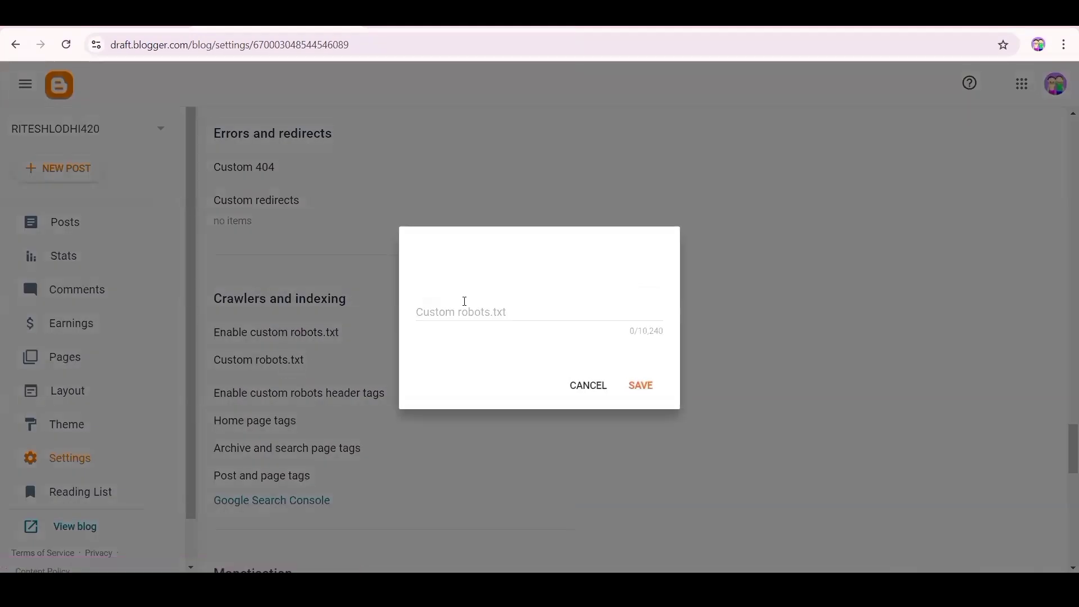
left_click(465, 301)
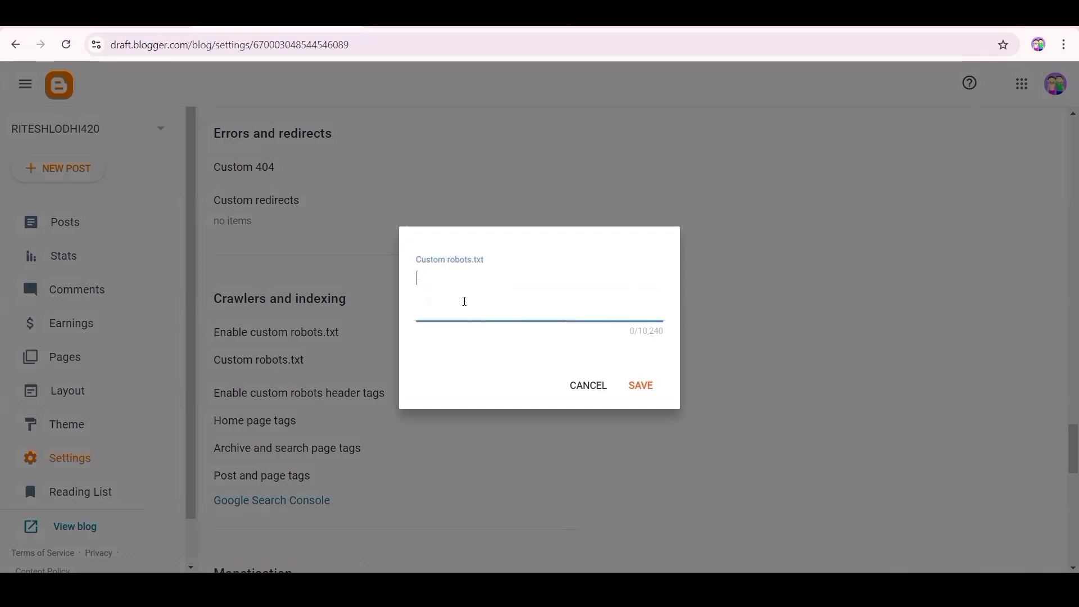
key("ctrl+v")
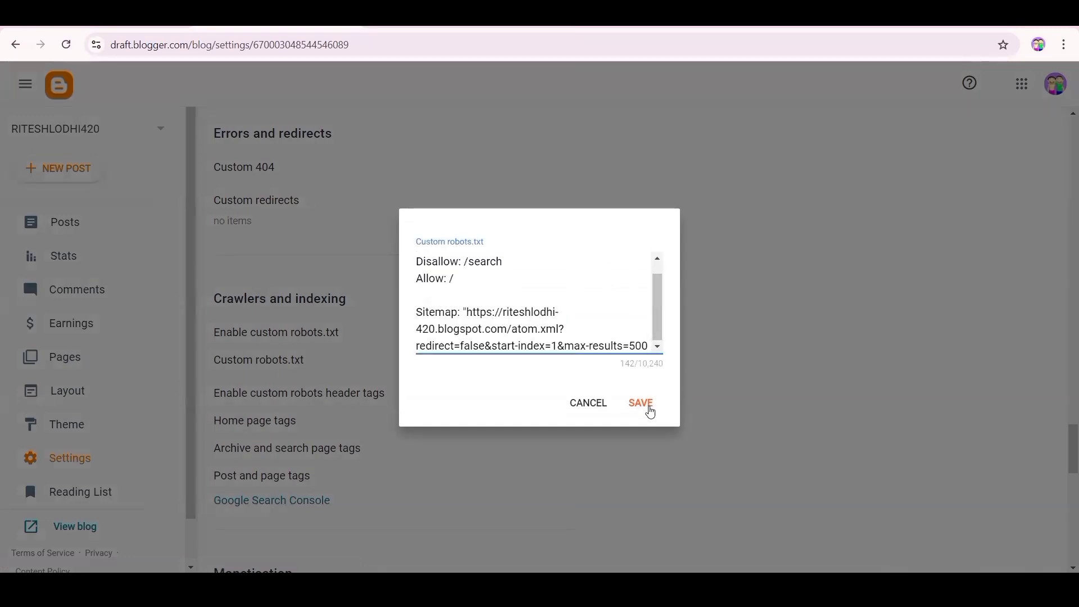
left_click(641, 406)
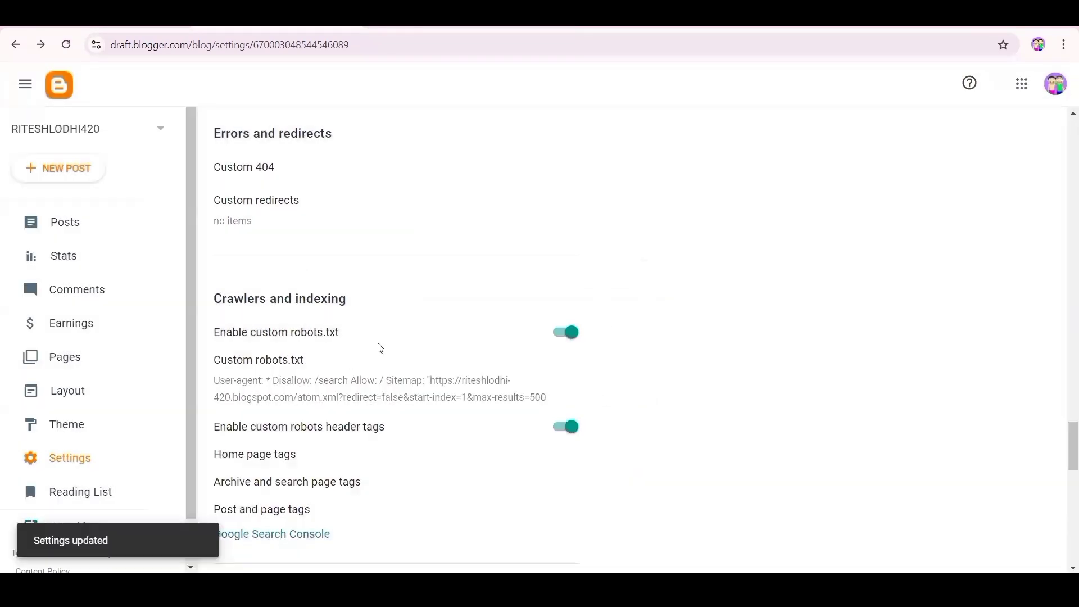
Open the live blog again and copy its complete https address
scroll(377, 348, "down", 1)
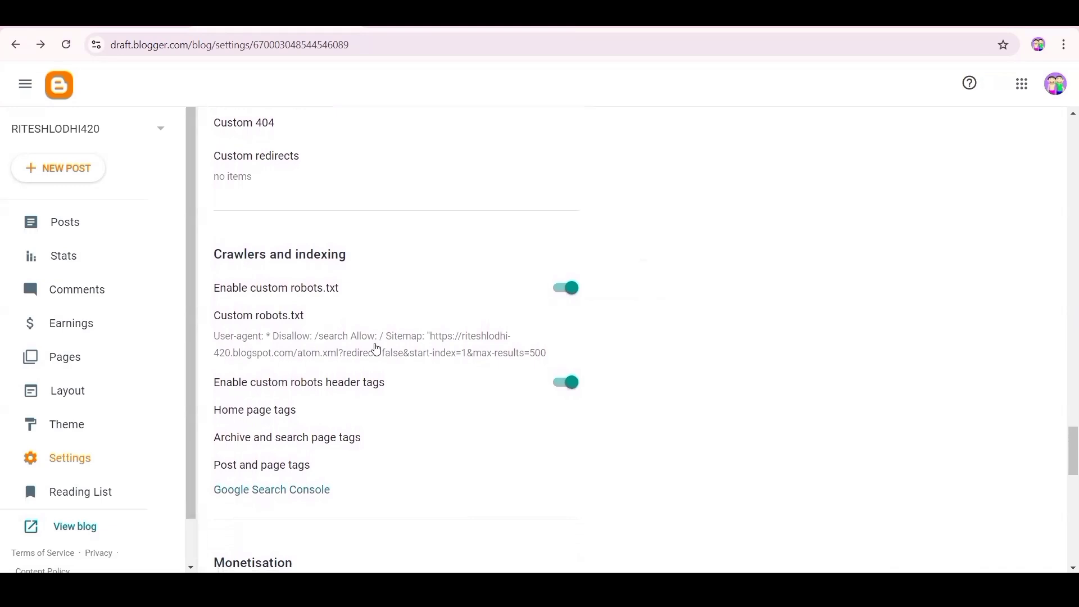
scroll(378, 349, "down", 1)
scroll(377, 350, "down", 3)
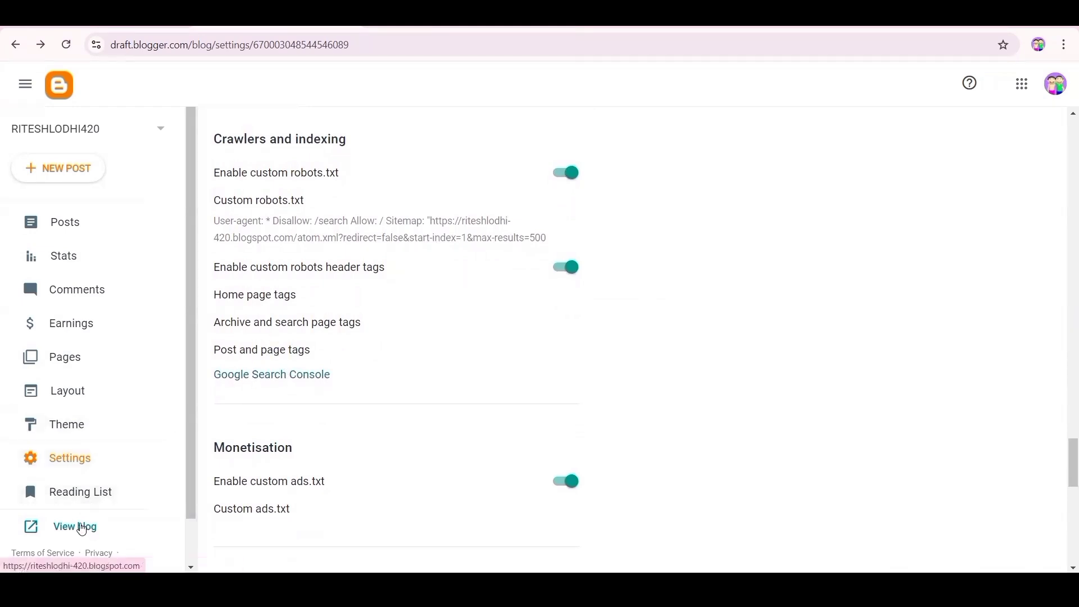
left_click(76, 529)
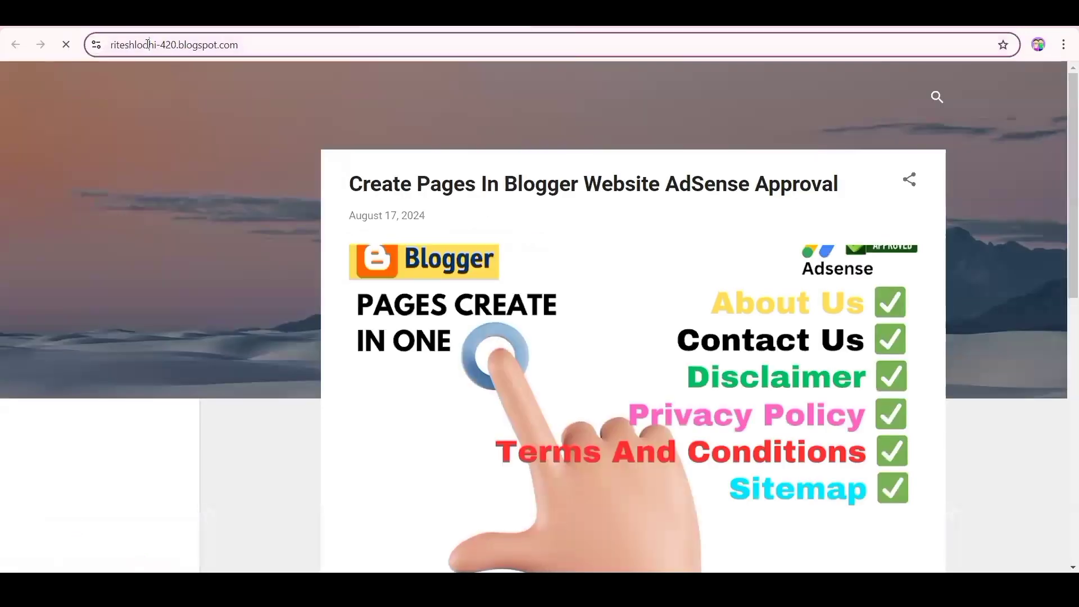
left_click(148, 44)
double_click(148, 45)
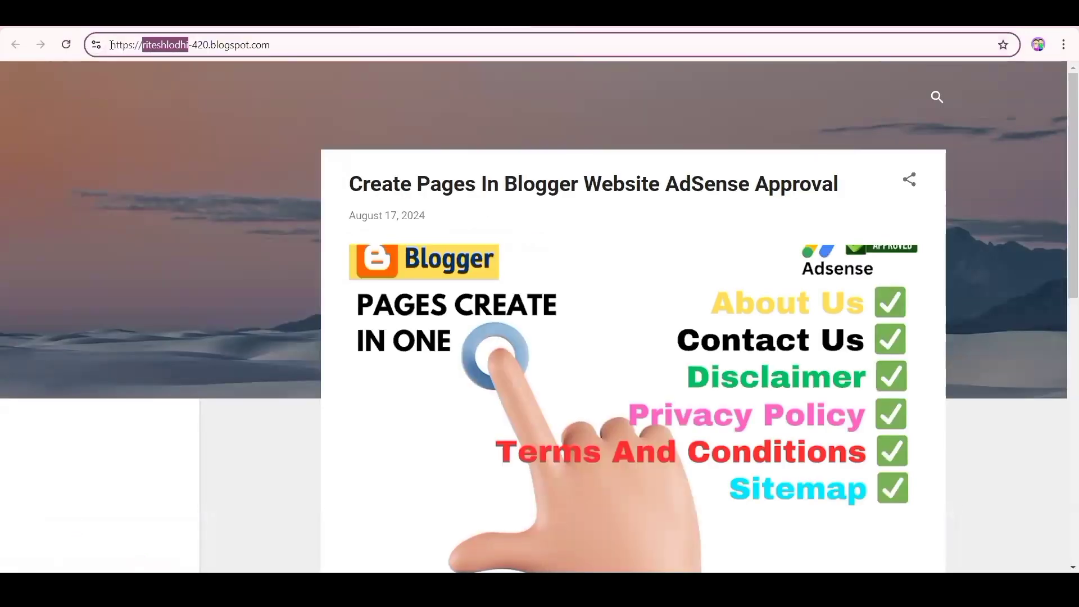
left_click_drag(111, 45, 292, 46)
key("ctrl+c")
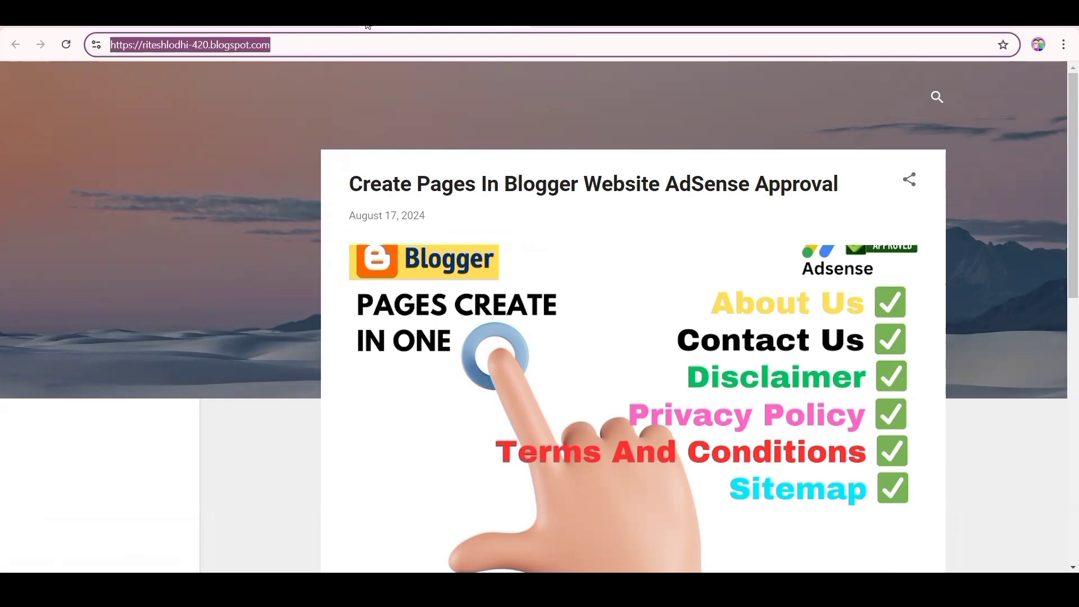
Open Google Search Console from the blog's settings, add the copied blog address as a URL prefix property, and go to that property
left_click(286, 18)
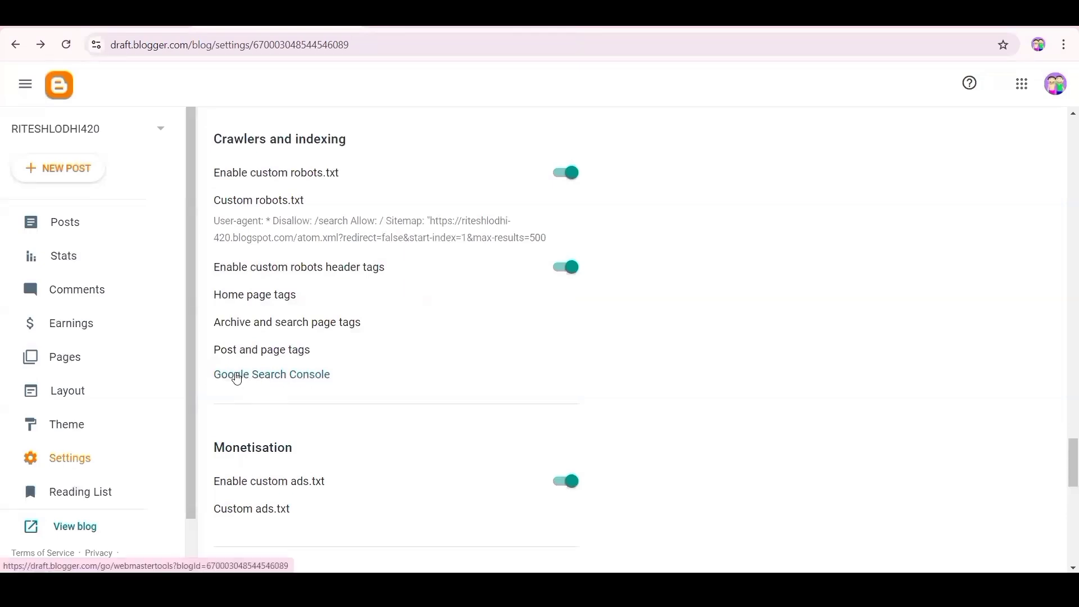
left_click(235, 376)
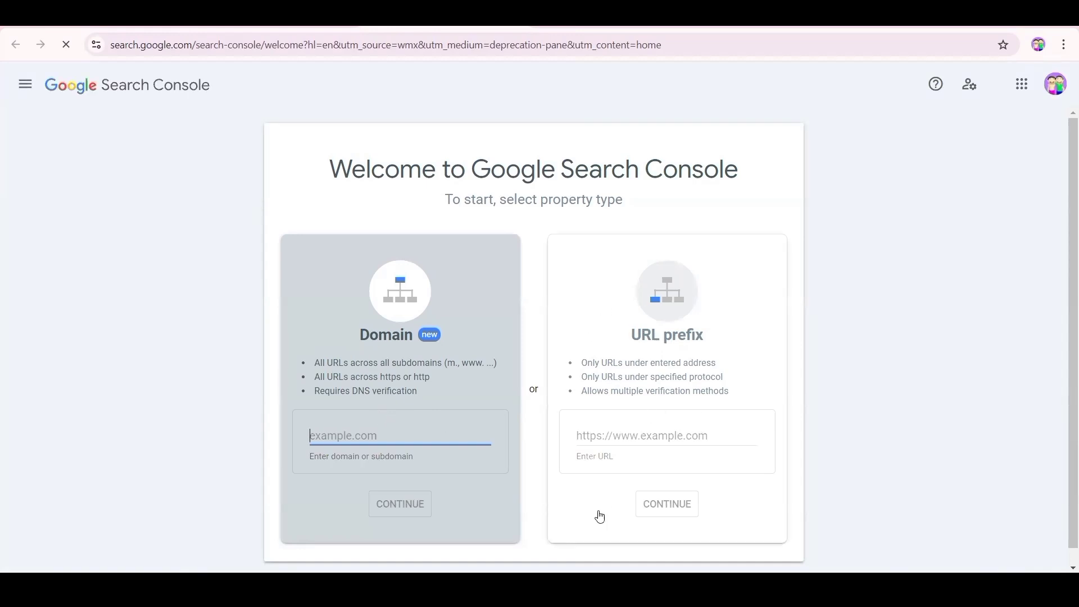
left_click(599, 431)
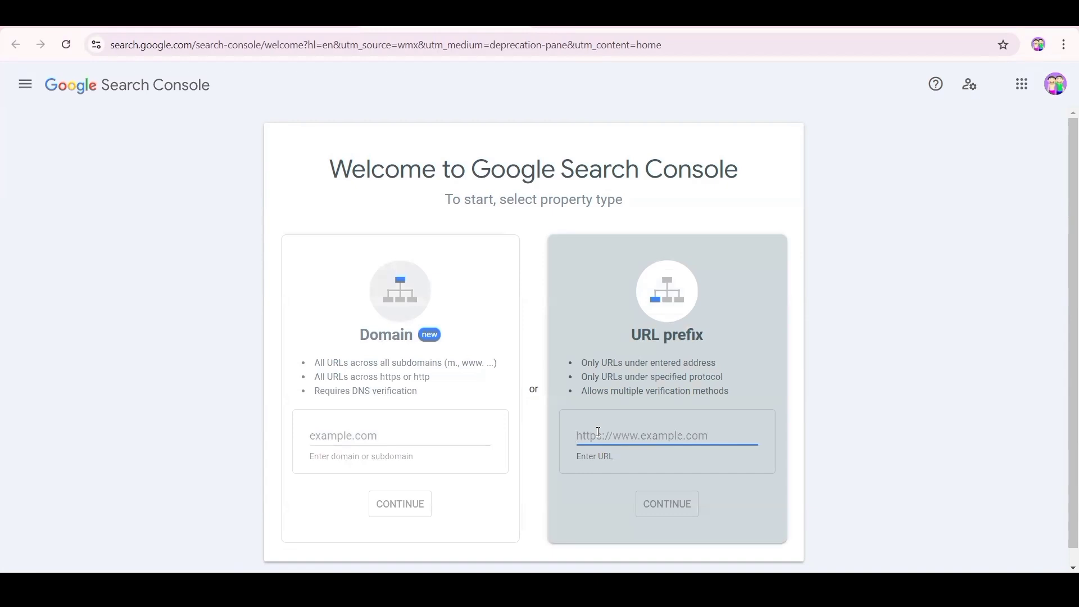
key("ctrl+v")
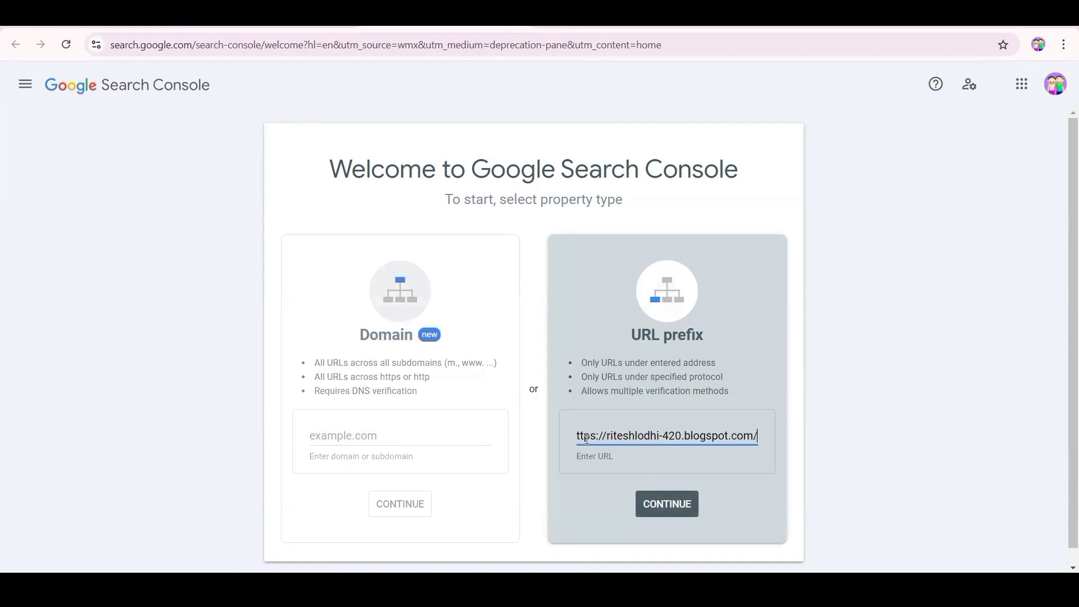
left_click(719, 522)
left_click(669, 506)
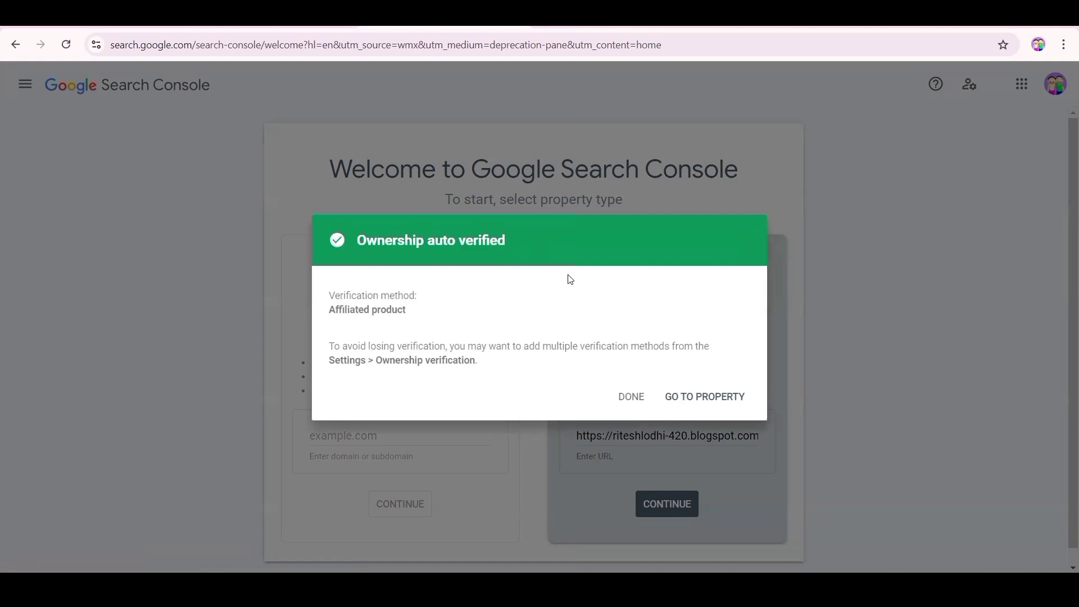
left_click(679, 399)
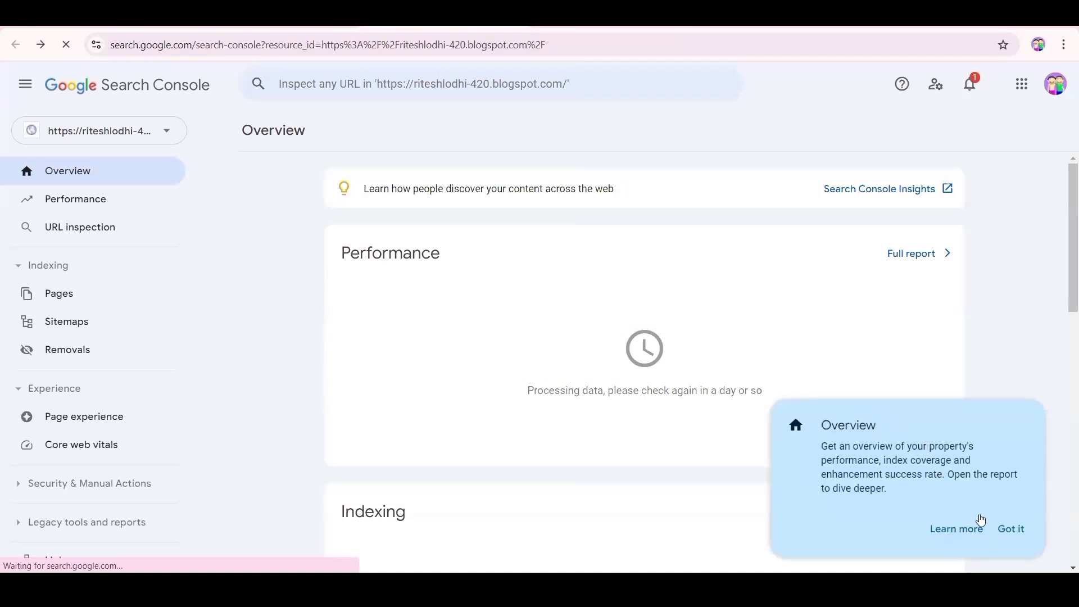
Submit sitemap.xml as a new sitemap for the blog's property
left_click(1006, 532)
scroll(445, 378, "down", 1)
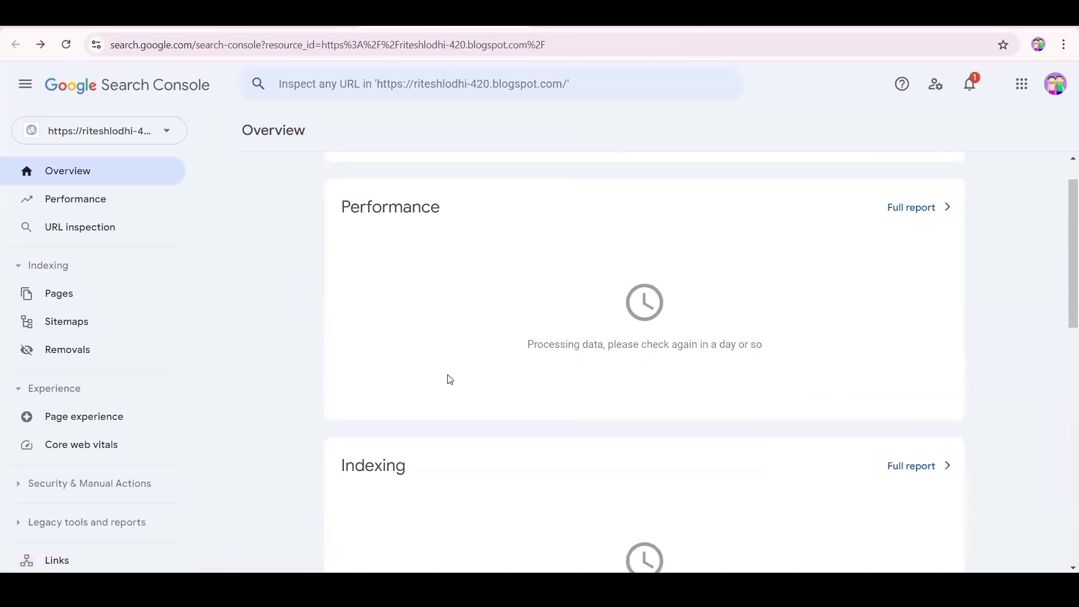
scroll(449, 379, "down", 4)
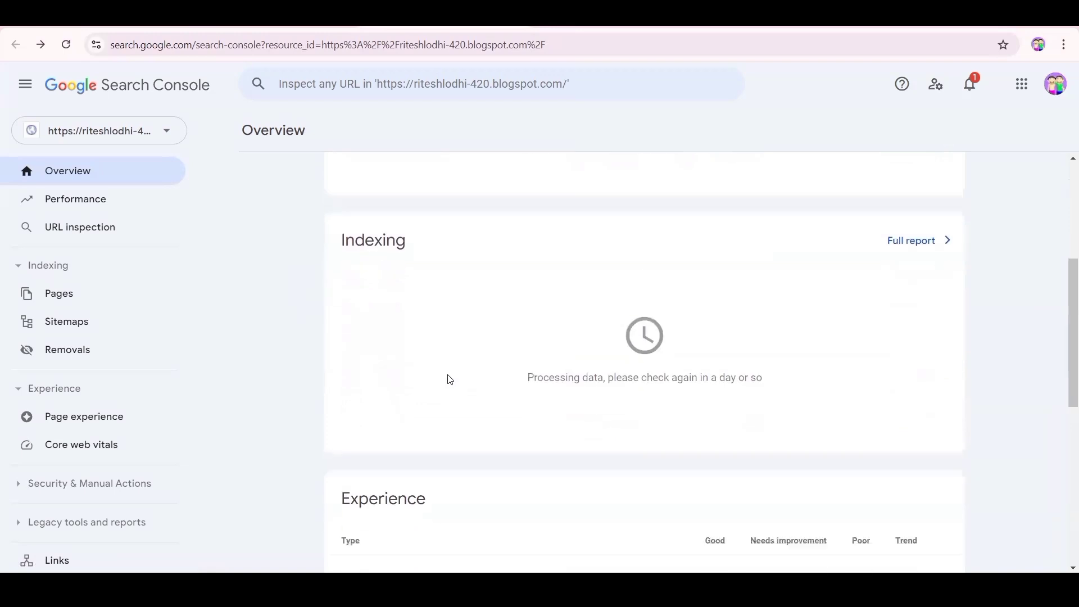
scroll(447, 379, "down", 2)
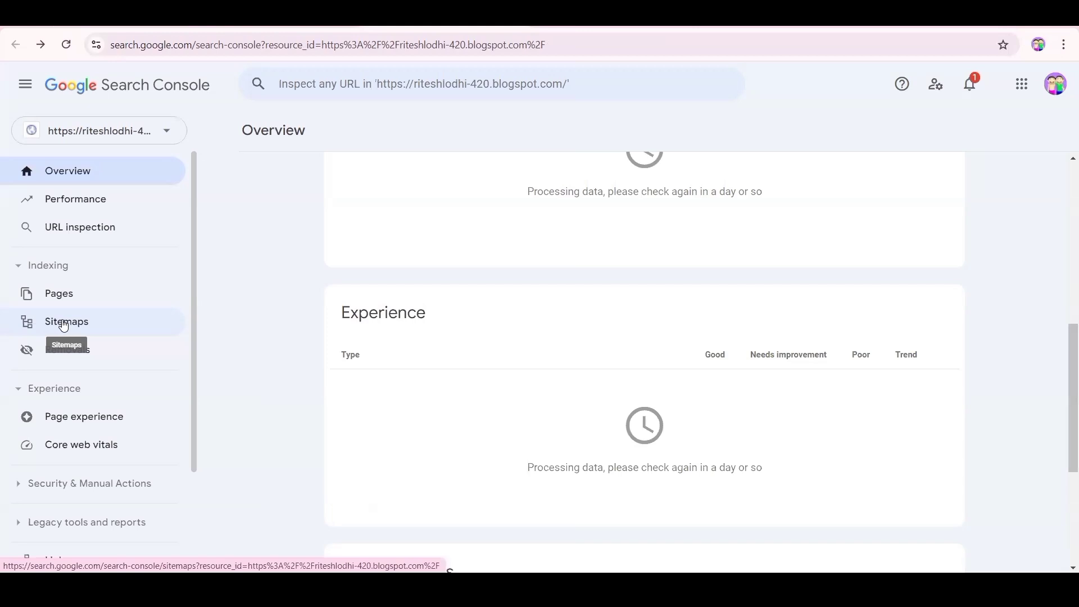
left_click(64, 323)
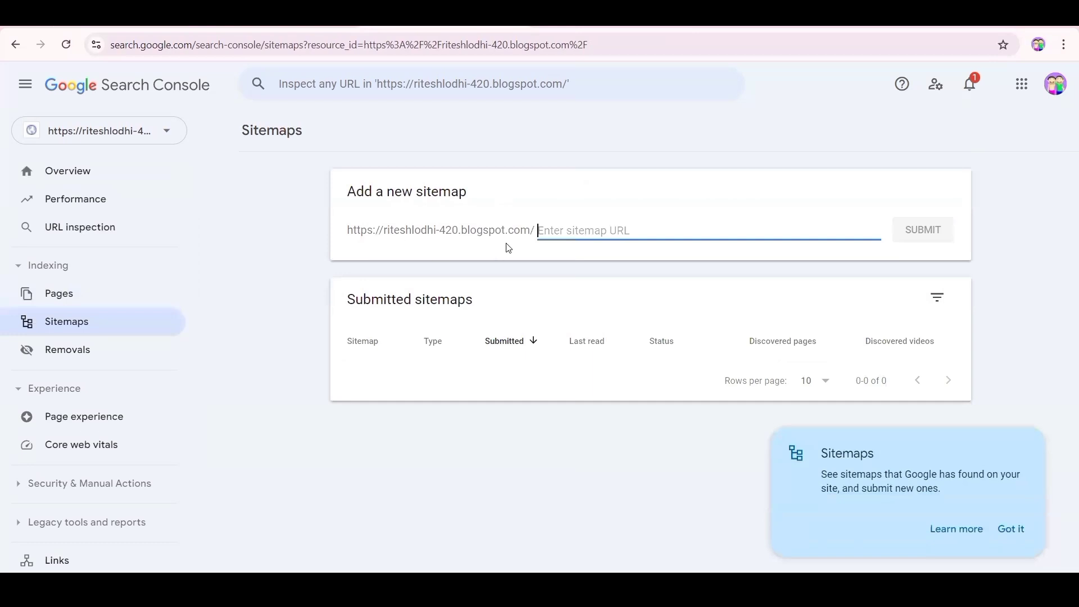
left_click(1007, 528)
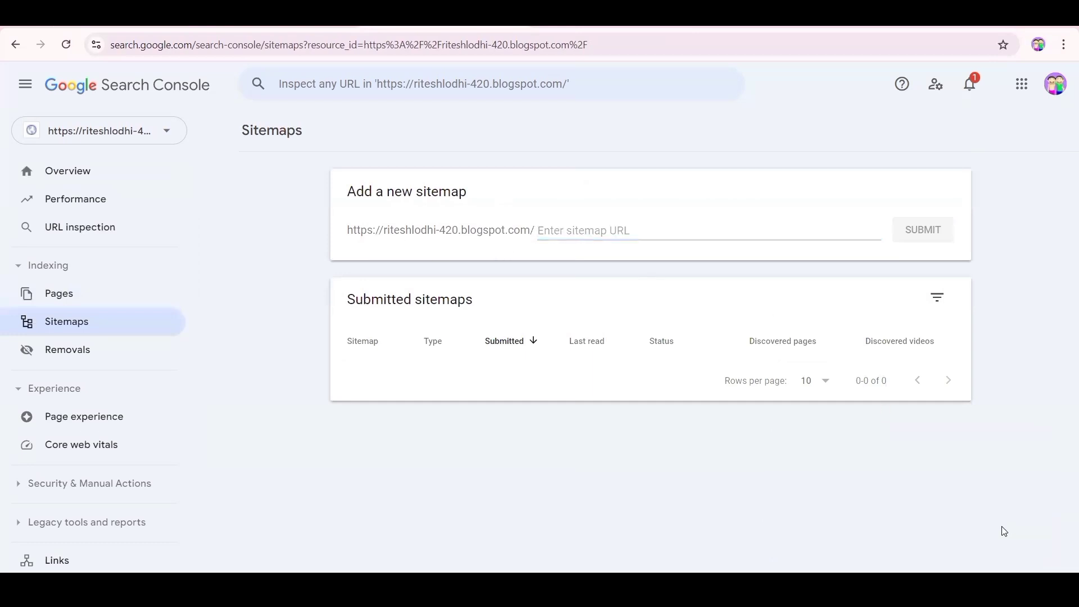
left_click(597, 230)
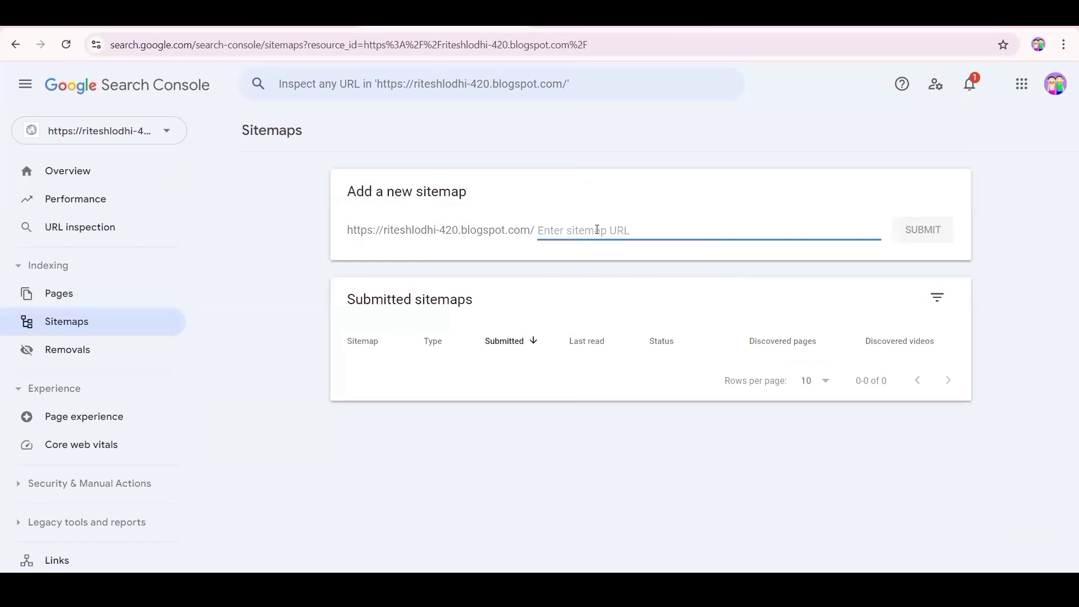
type("sitemap.xml")
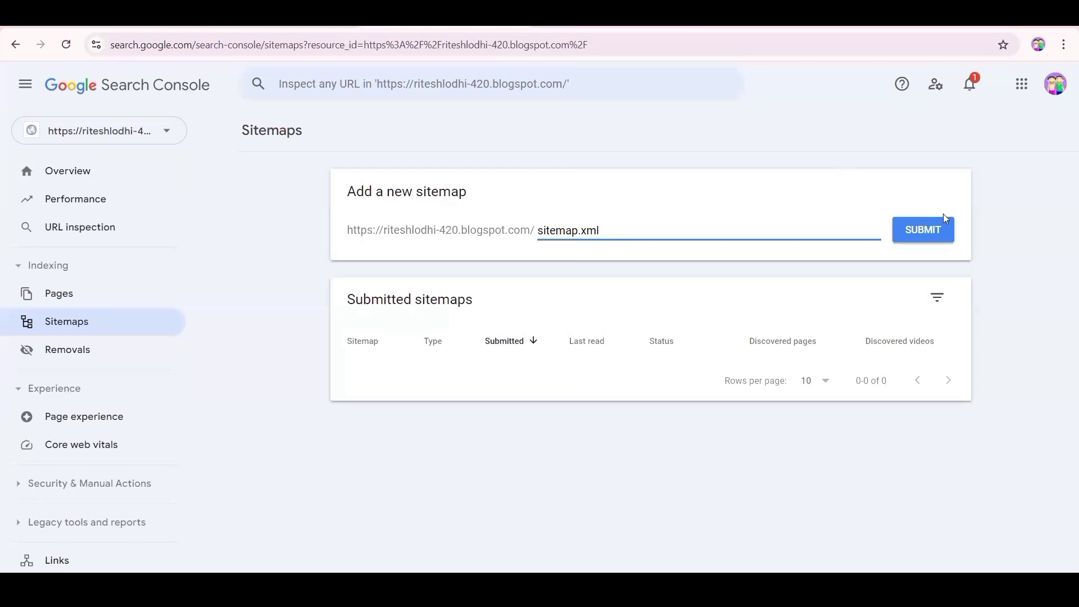
left_click(915, 235)
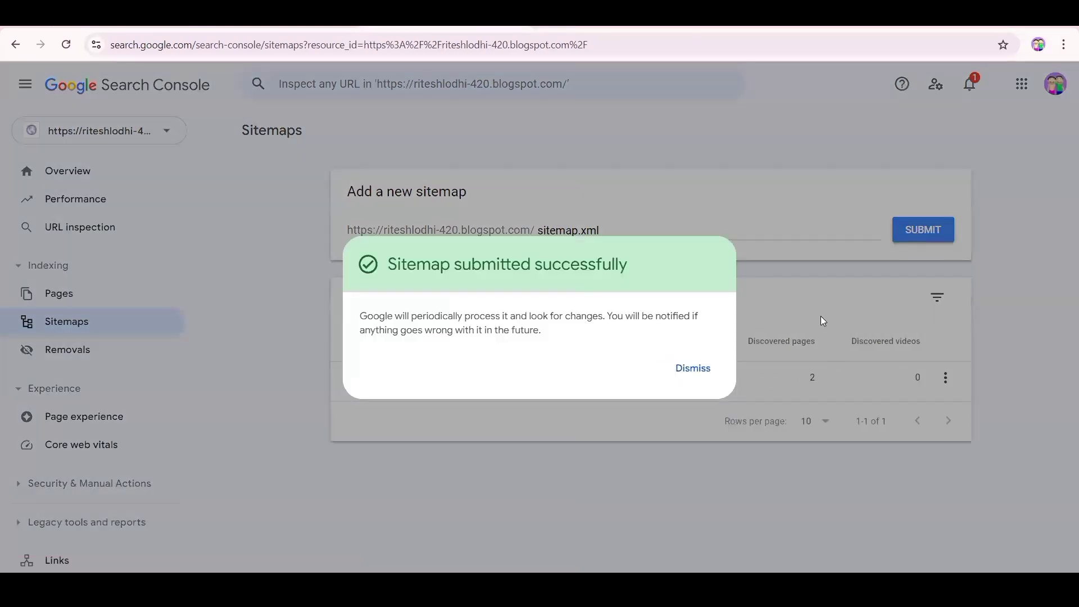
left_click(691, 364)
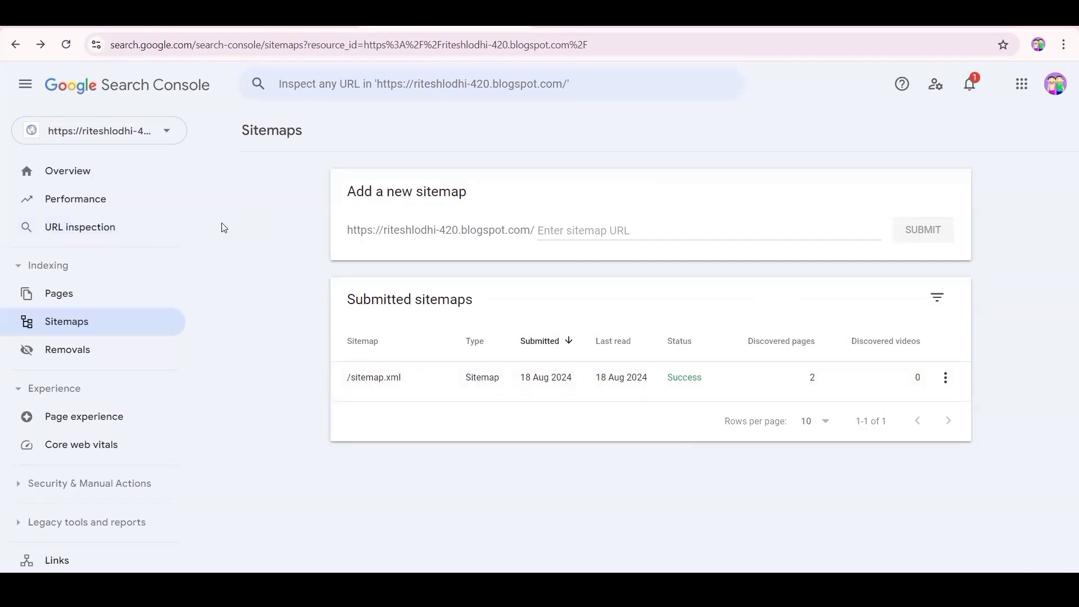
Run a URL inspection on the blog's full home page address
left_click(81, 227)
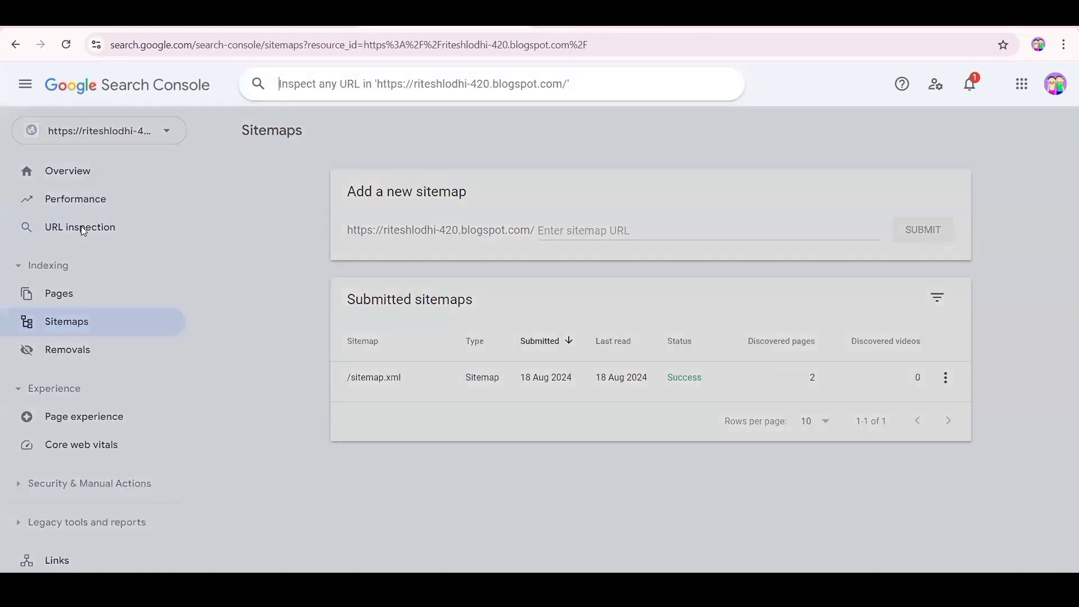
left_click(81, 227)
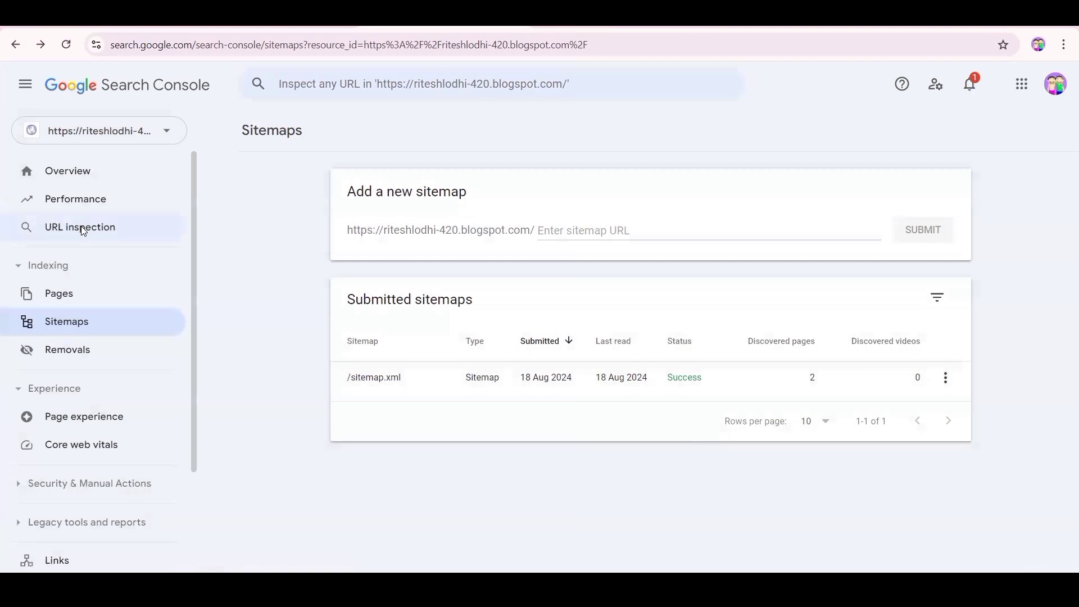
left_click(82, 230)
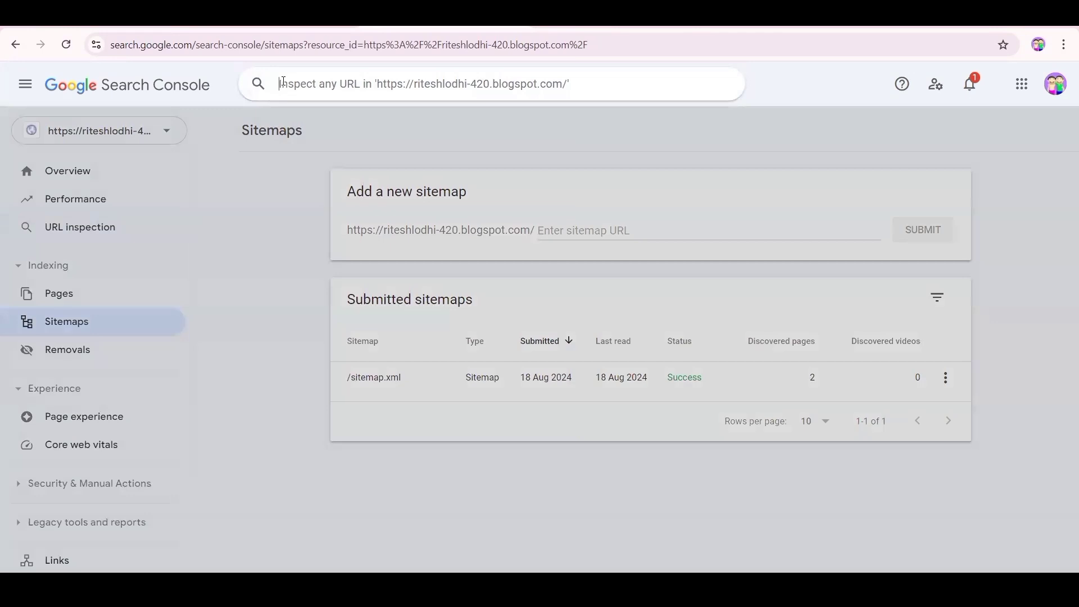
type("https://riteshlodhi-420.blogspot.com/")
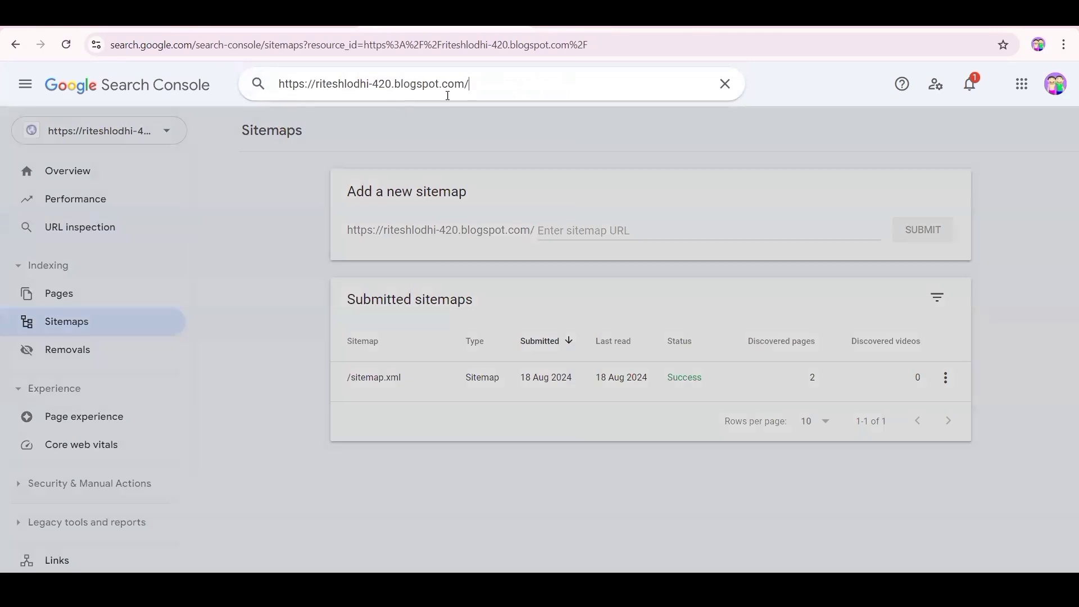
left_click(254, 85)
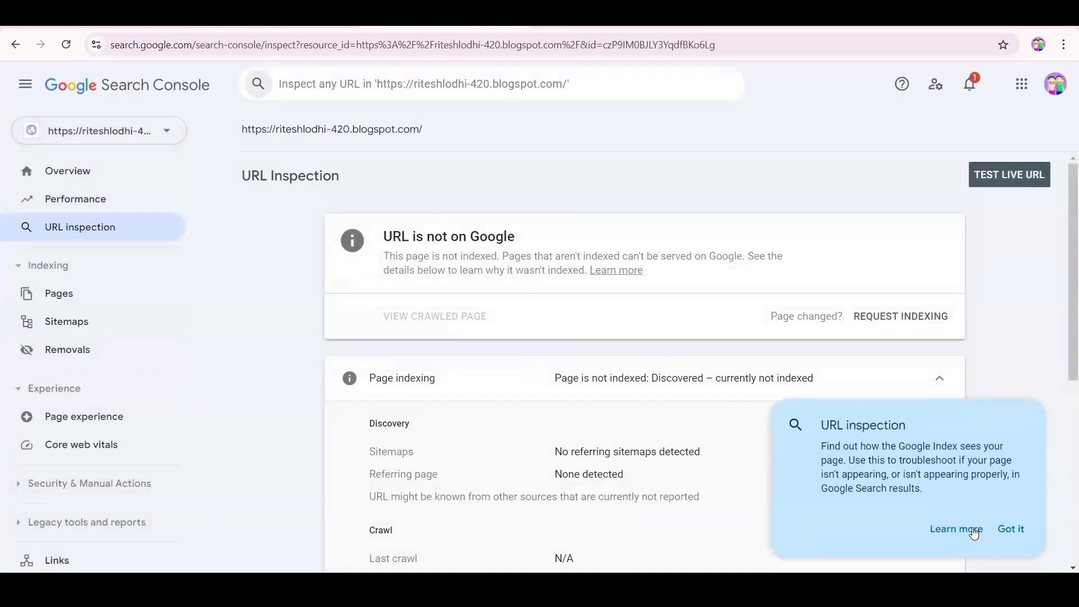
Look through the page indexing details of the inspected address and run a live test of it
left_click(1010, 528)
scroll(862, 439, "down", 4)
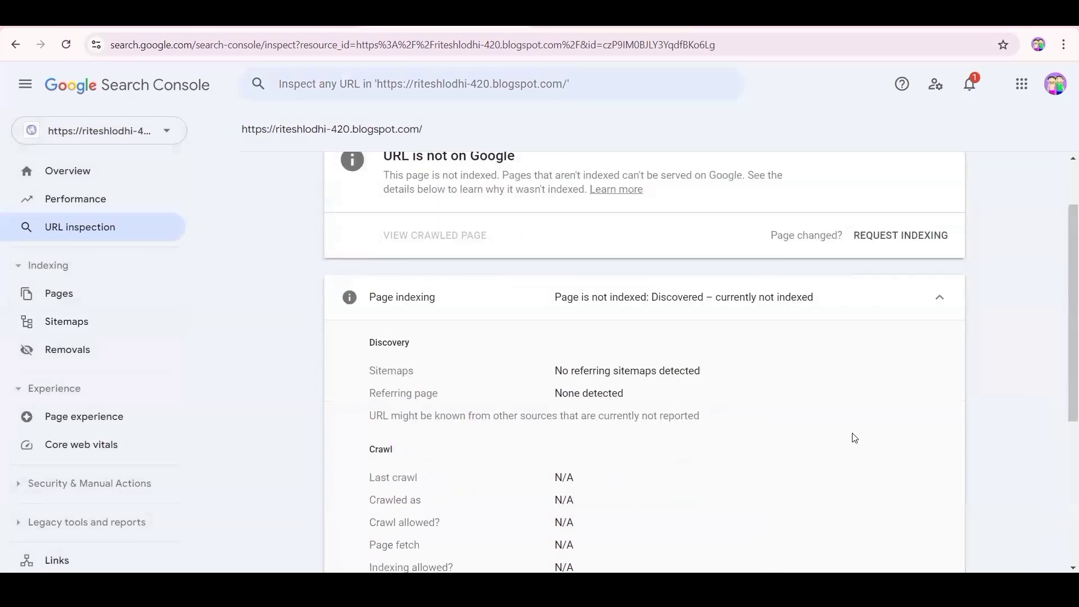
right_click(854, 437)
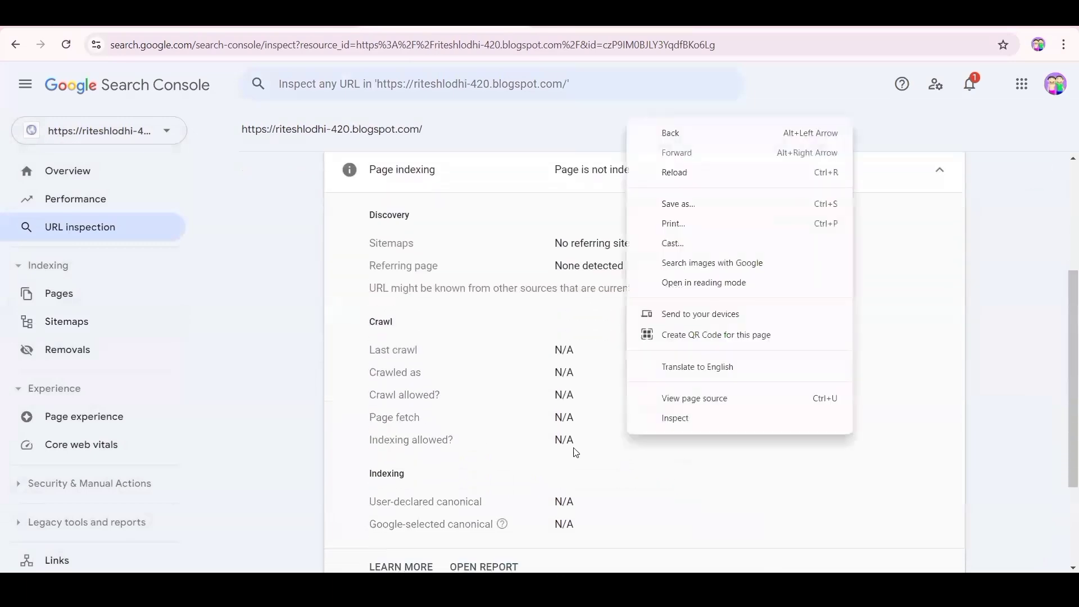
scroll(574, 450, "down", 3)
scroll(575, 451, "up", 6)
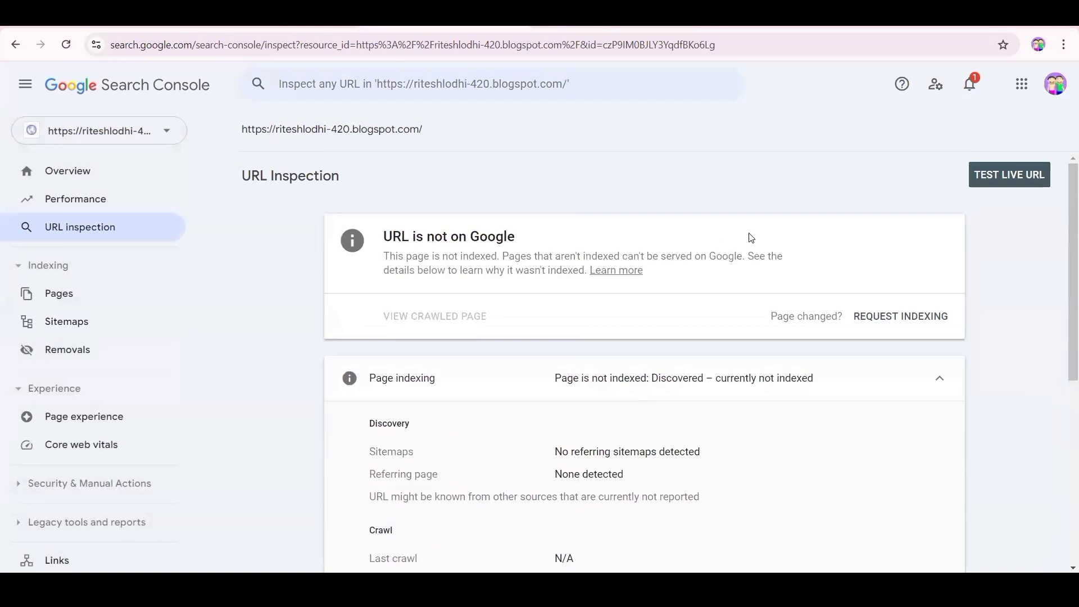
left_click(1003, 179)
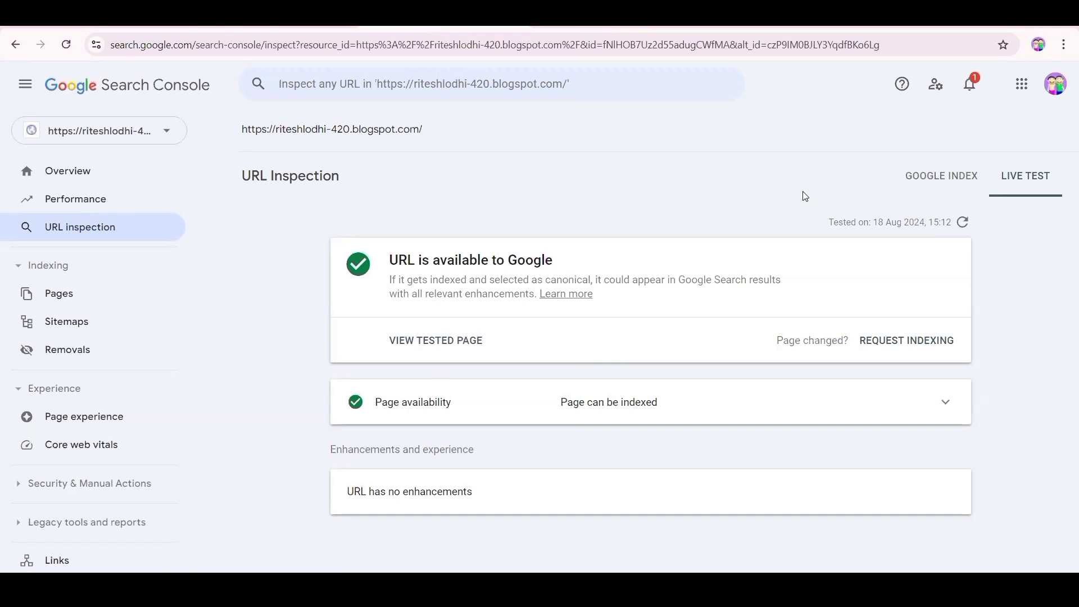
Go back to the Google Index result and request indexing for the blog's home page
left_click(927, 181)
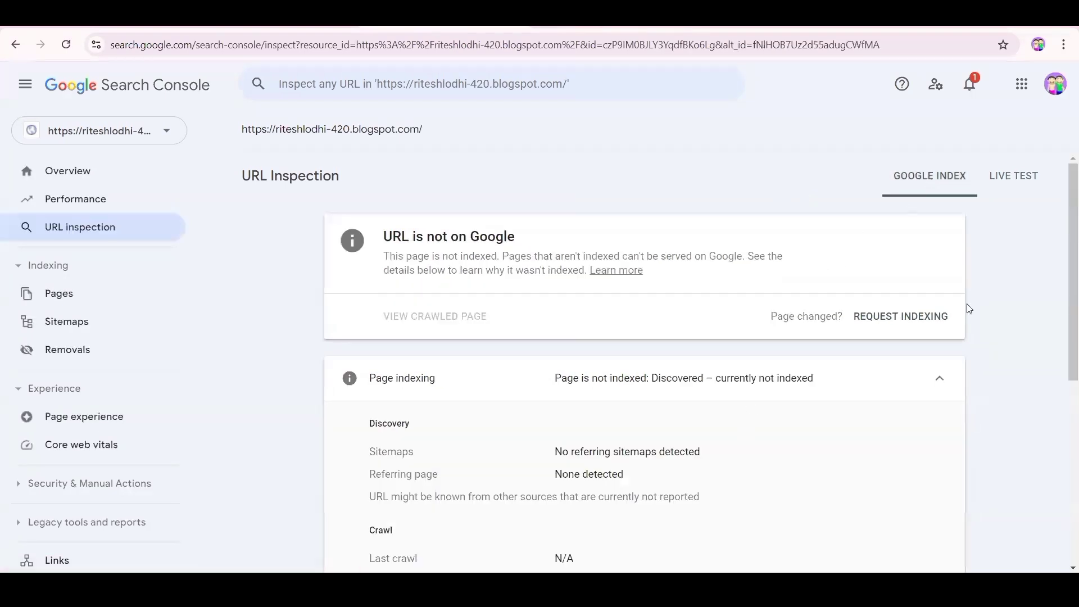
left_click(911, 322)
left_click(900, 317)
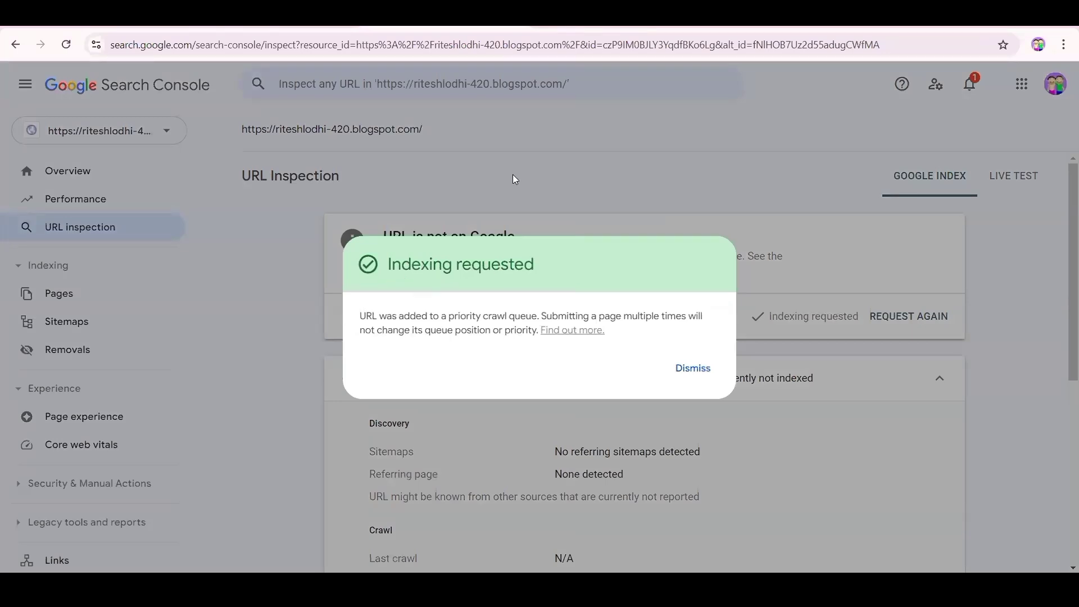
left_click(514, 178)
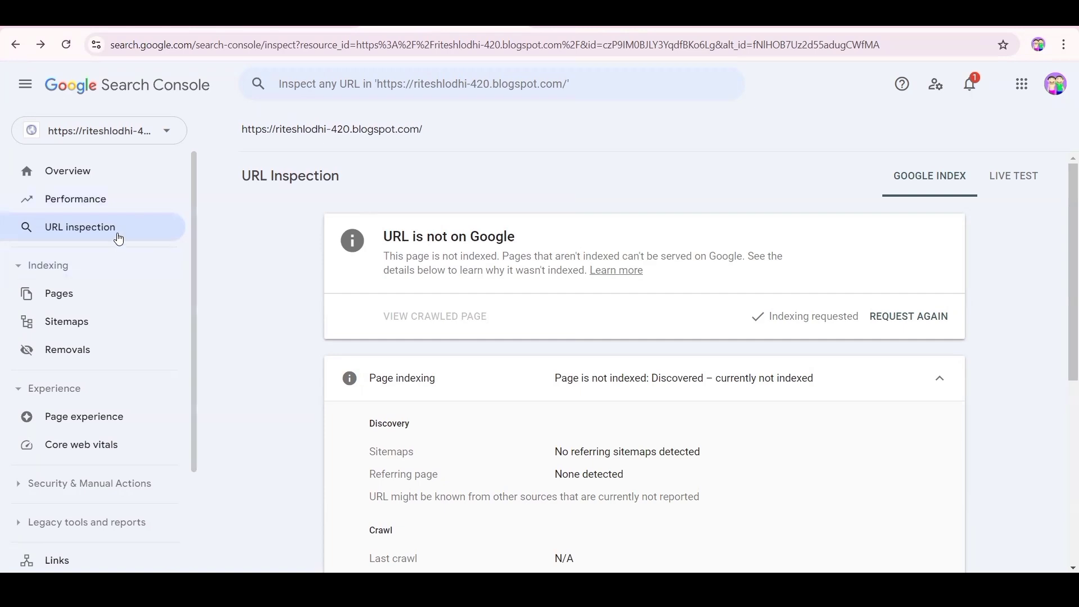
Switch to Blogger and open the blog's list of posts
left_click(382, 83)
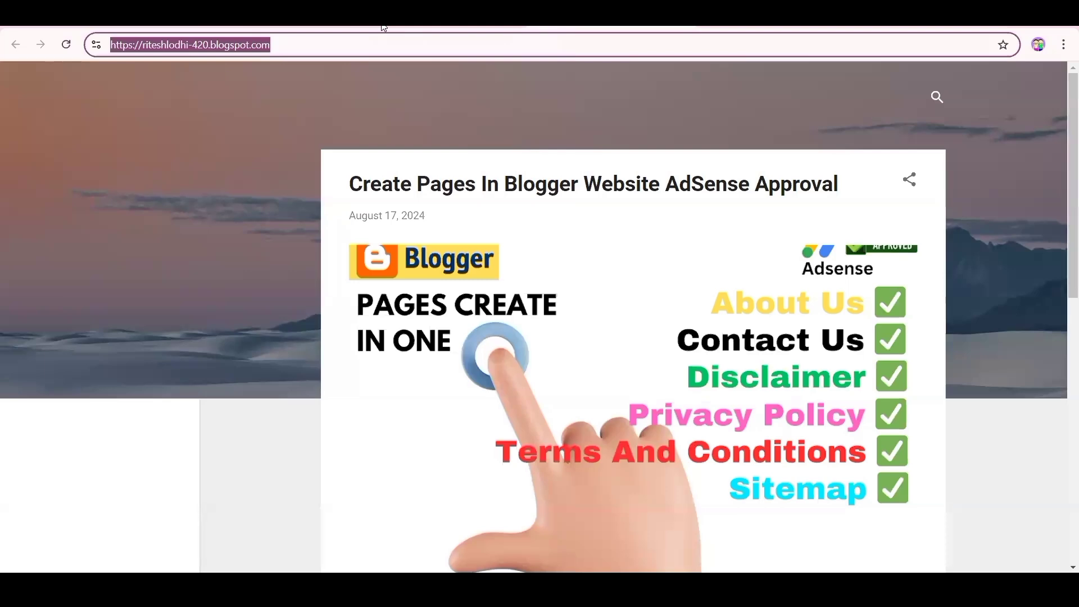
left_click(383, 26)
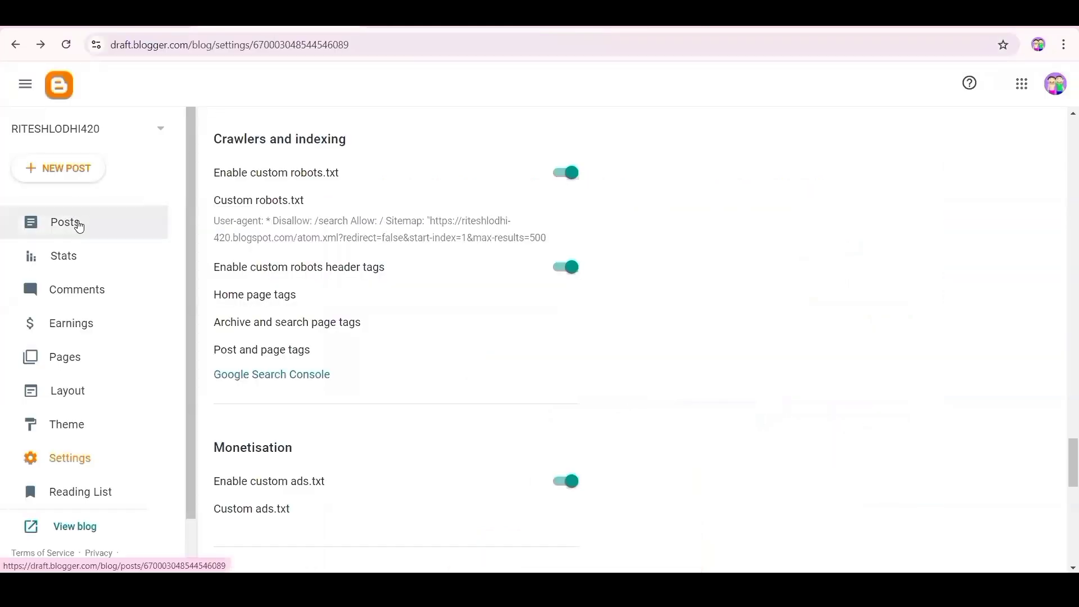
scroll(326, 451, "down", 12)
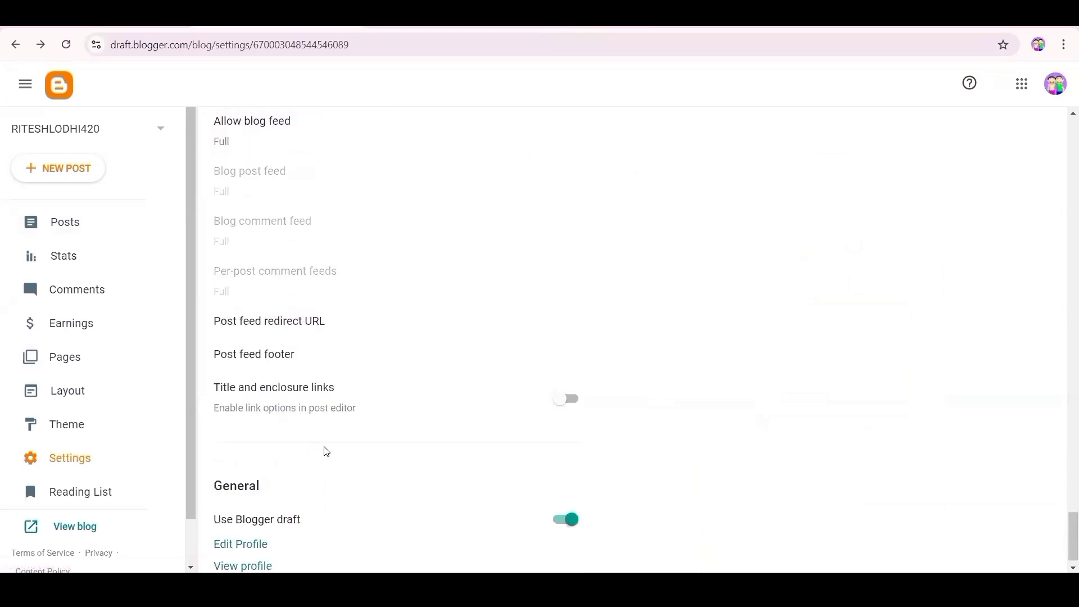
scroll(327, 451, "up", 15)
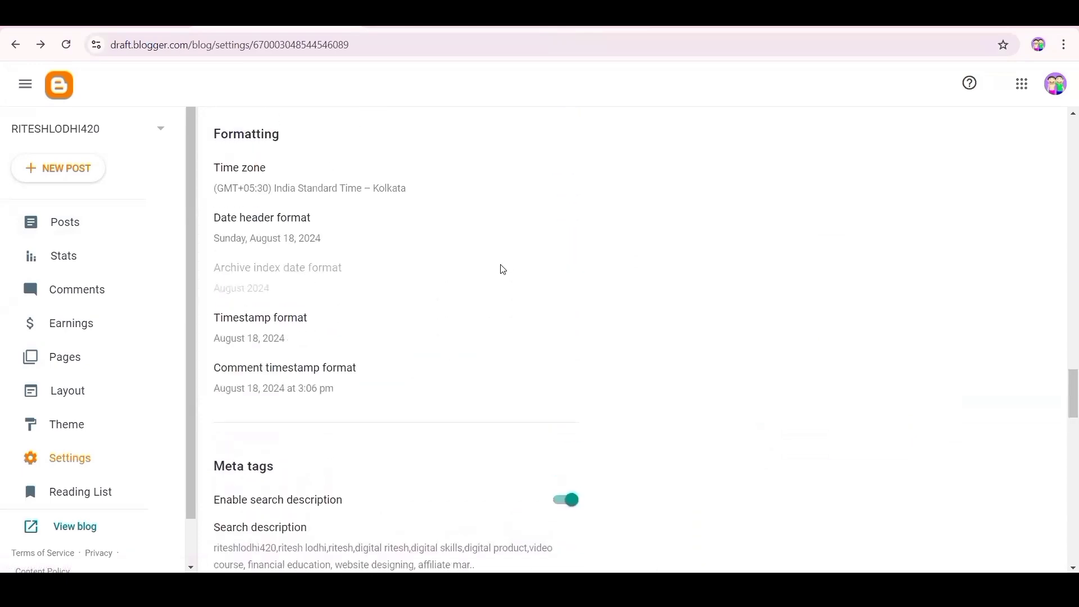
scroll(503, 270, "up", 18)
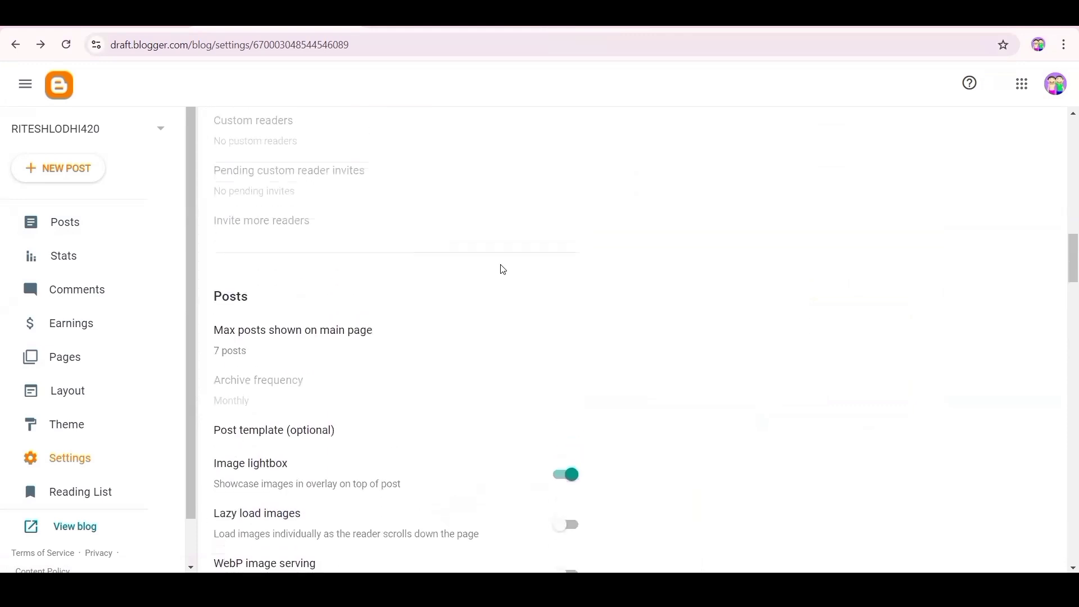
scroll(503, 270, "up", 1)
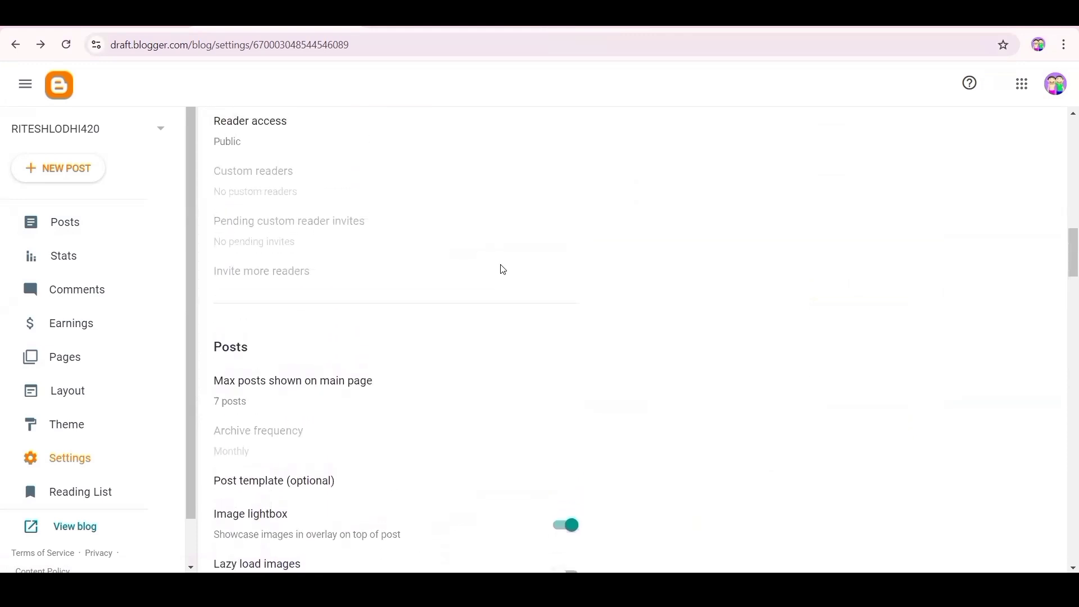
scroll(503, 270, "up", 18)
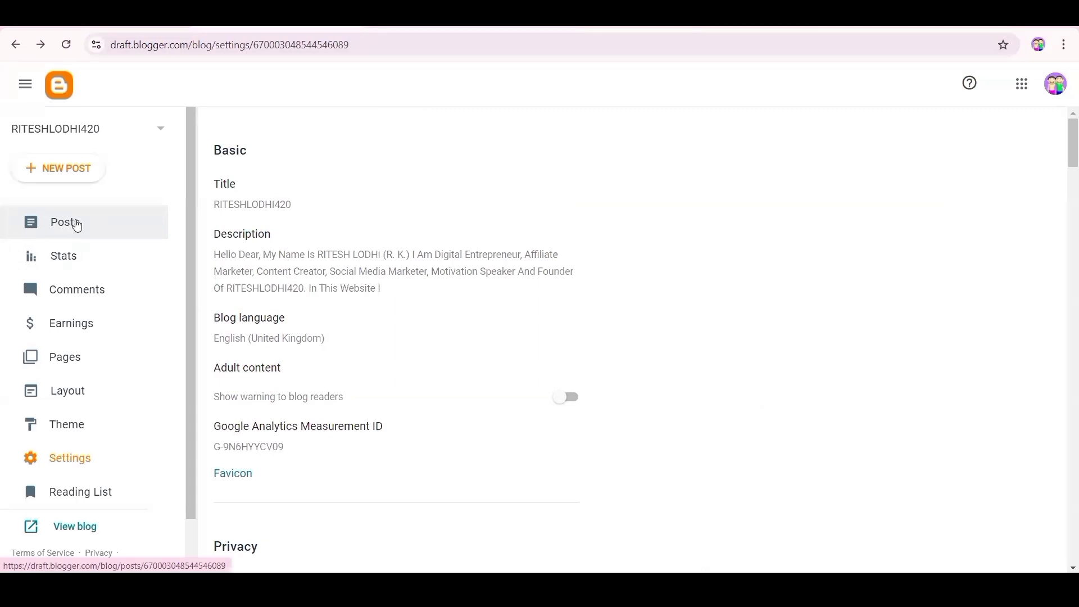
left_click(78, 225)
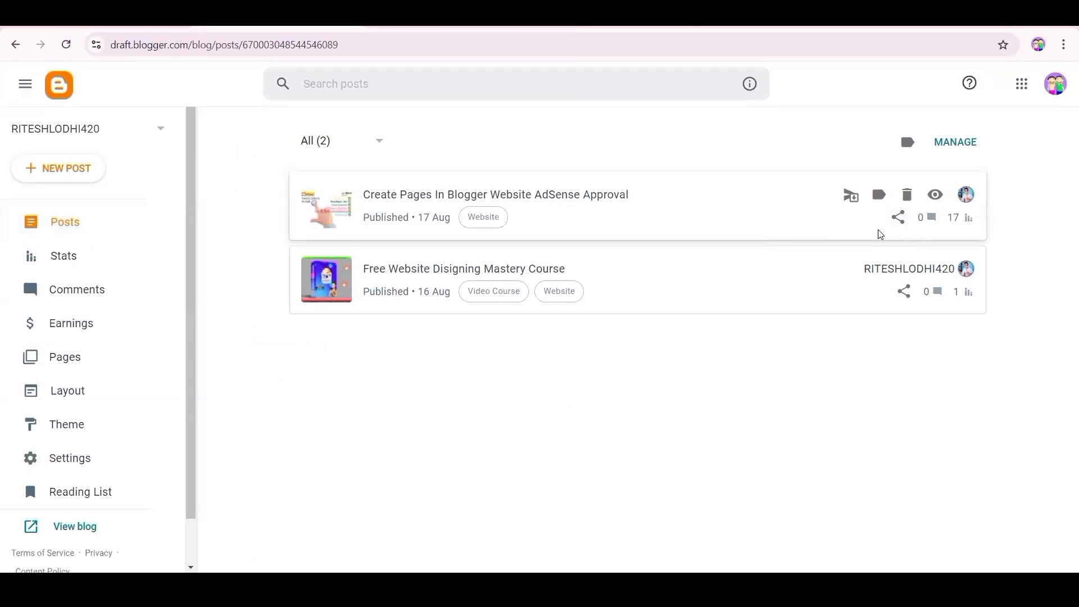
Copy the share link of the post "Create Pages In Blogger Website AdSense Approval"
left_click(898, 225)
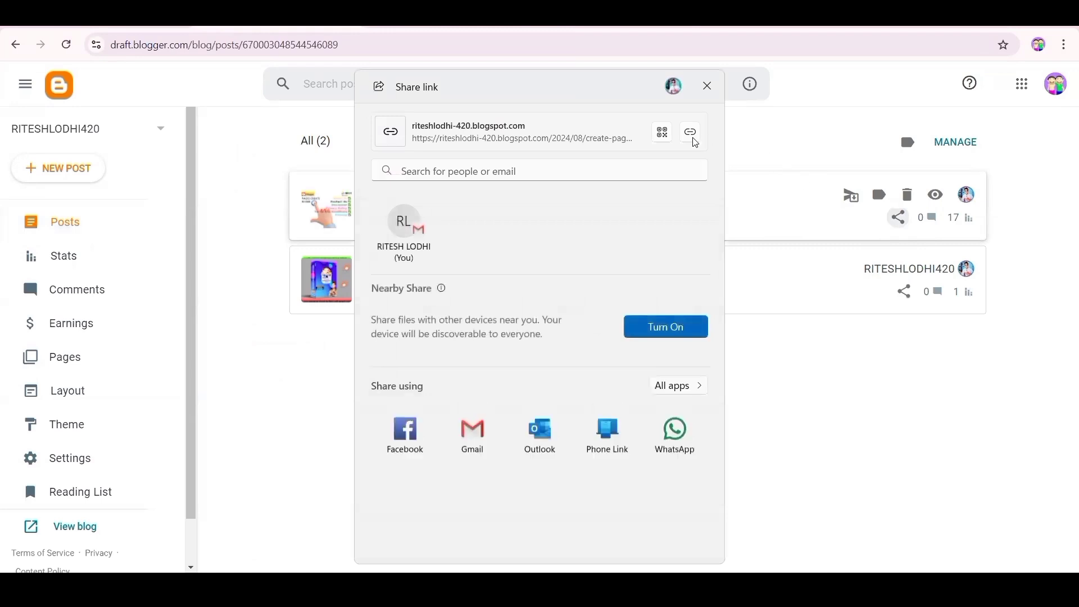
left_click(692, 134)
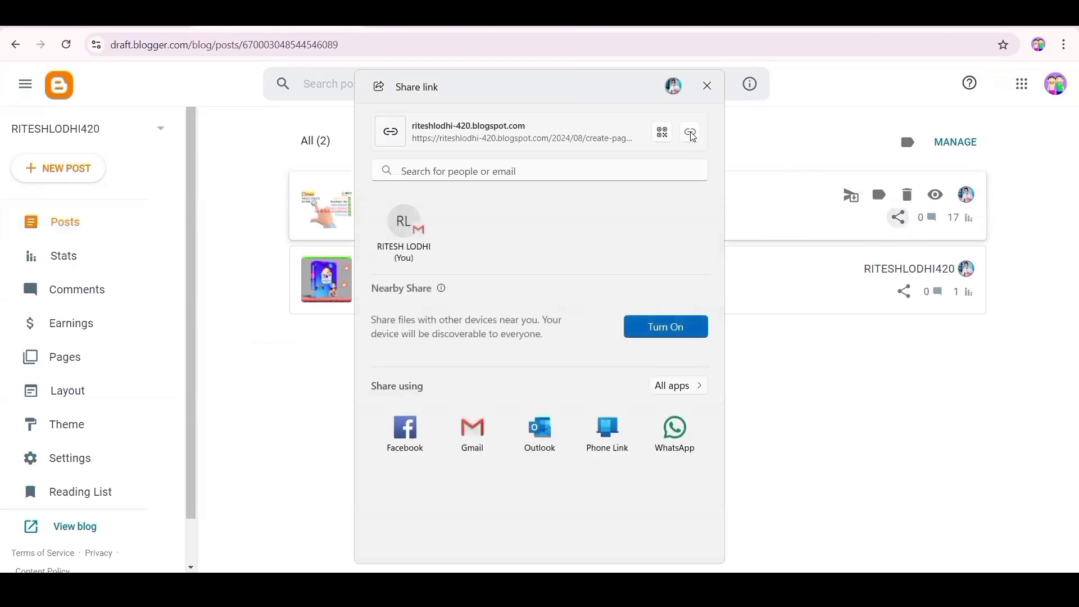
left_click(708, 85)
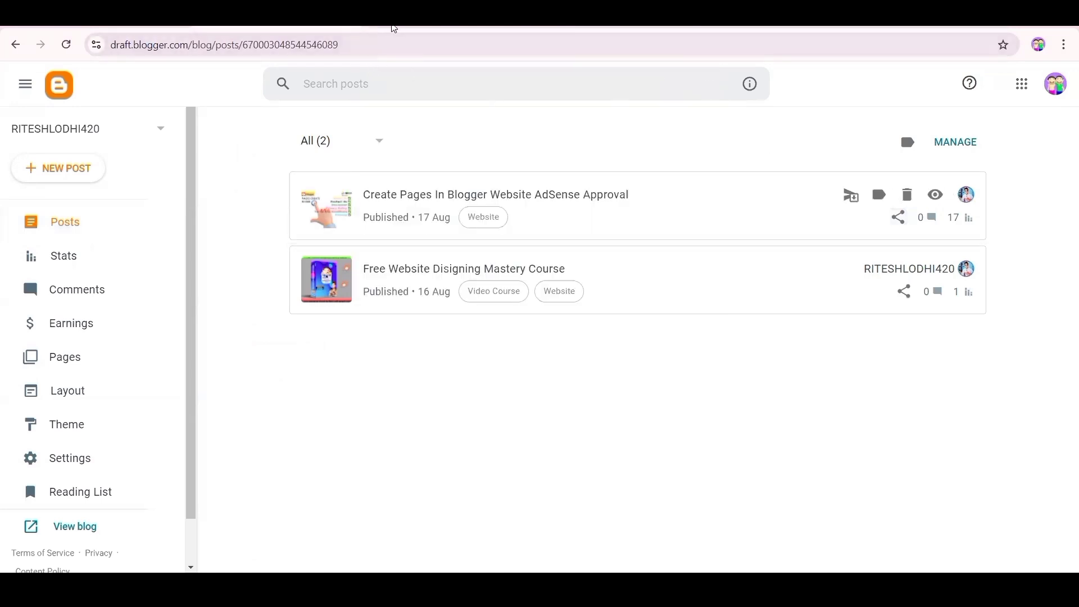
Switch to Google Search Console, inspect the copied post address ending in /2024/08/create-pages-in-blogger-website-adsense.html, and request its indexing
left_click(393, 28)
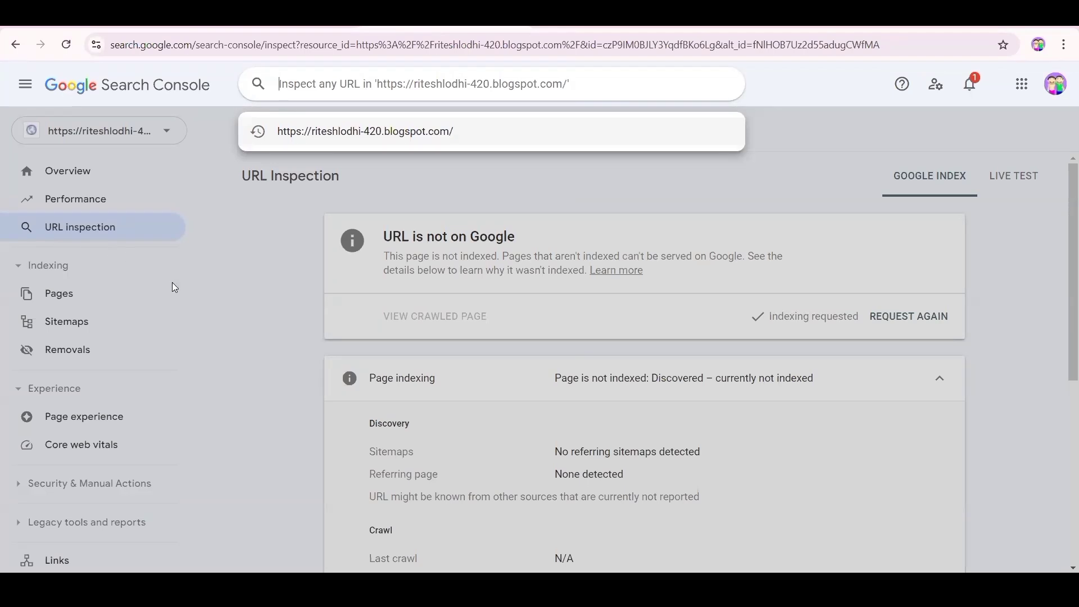
left_click(65, 228)
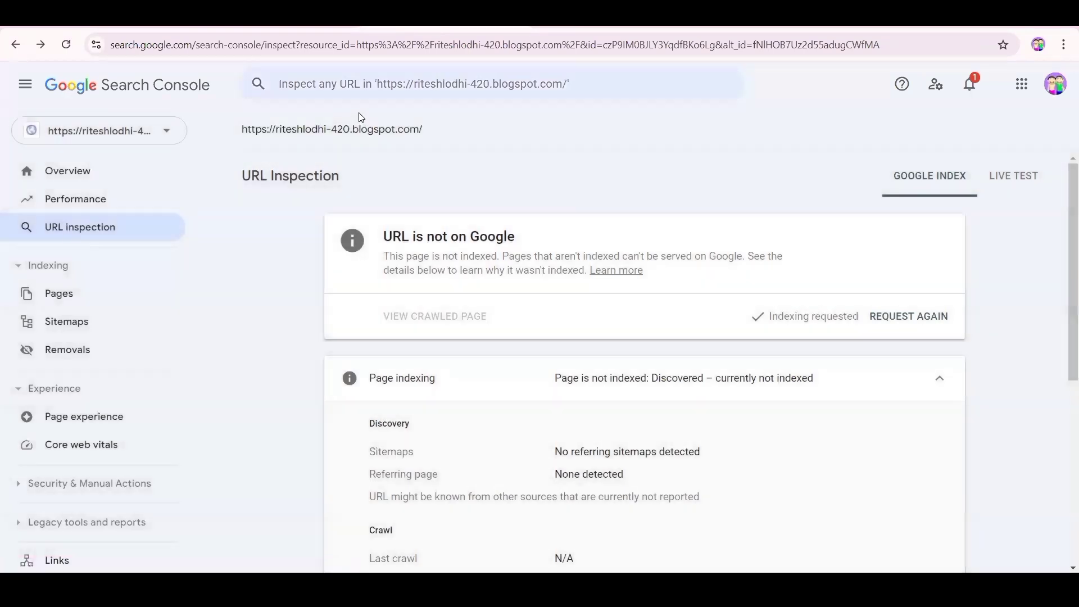
left_click(356, 86)
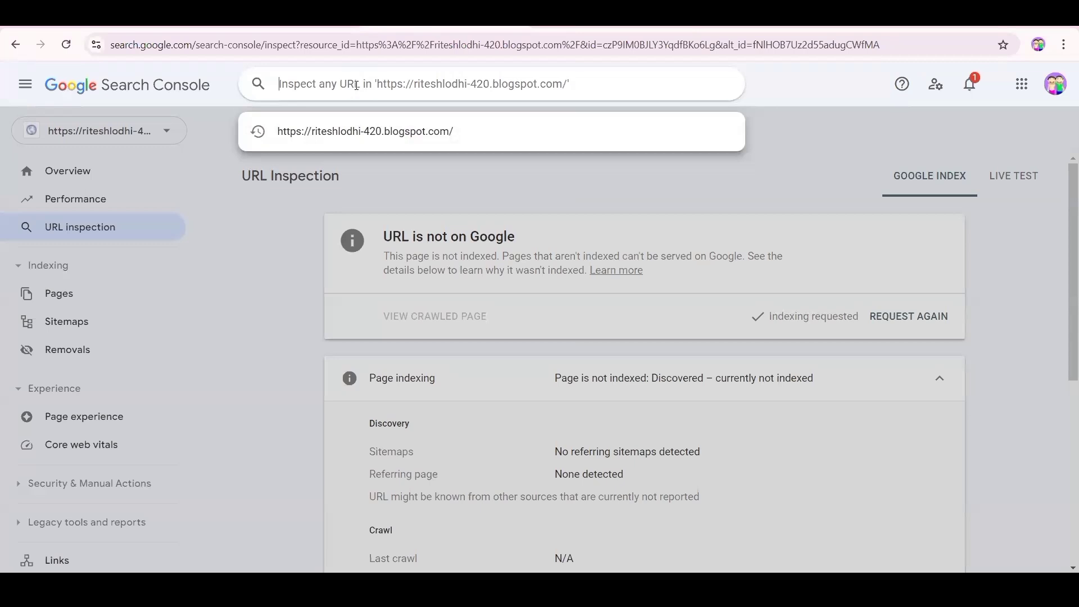
type("https://riteshlodhi-420.blogspot.com/2024/06/create-pages-in-blogger-website-sitemap.html")
left_click(257, 85)
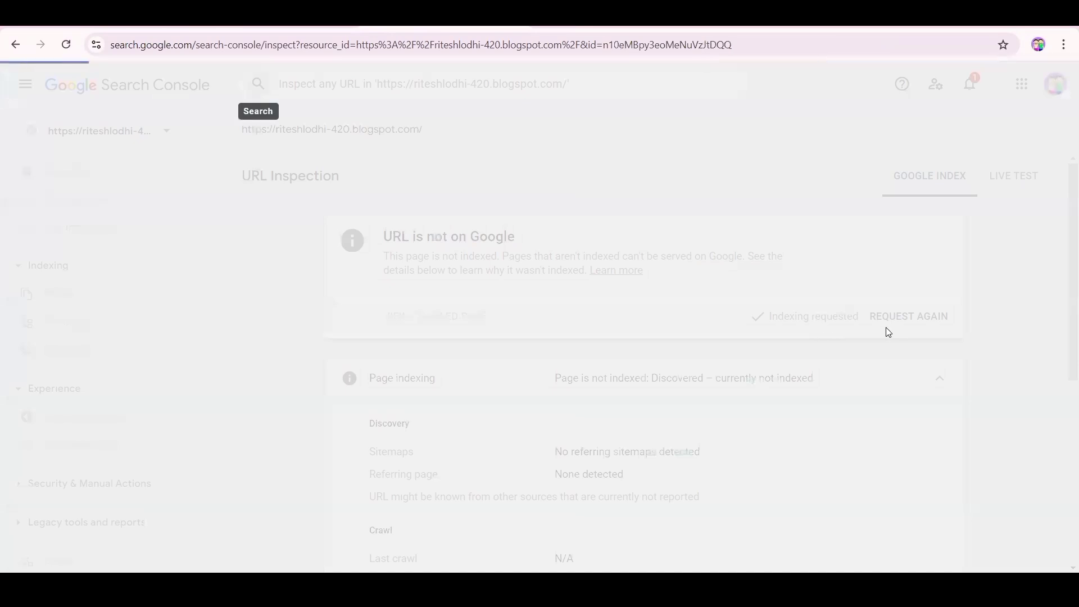
left_click(886, 315)
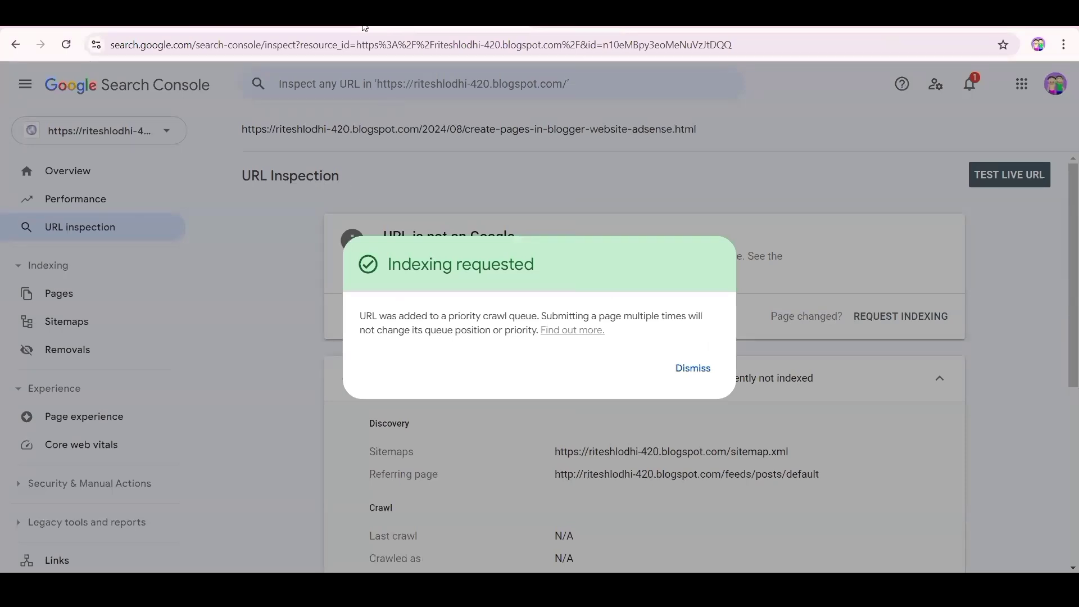
Switch to Blogger and copy the share link of the post "Free Website Disigning Mastery Course"
left_click(306, 21)
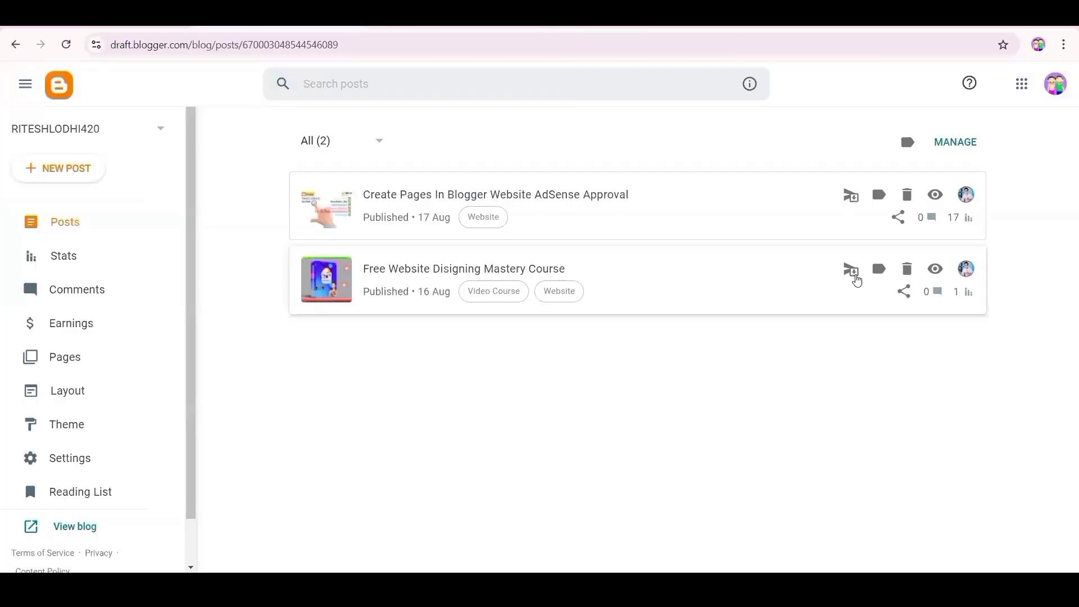
left_click(899, 293)
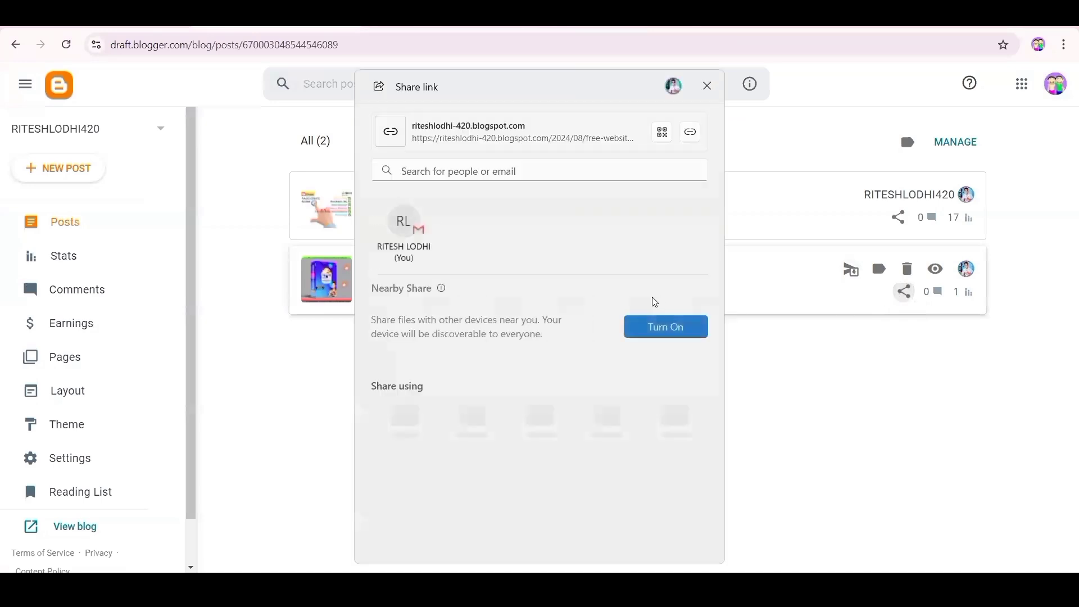
left_click(691, 134)
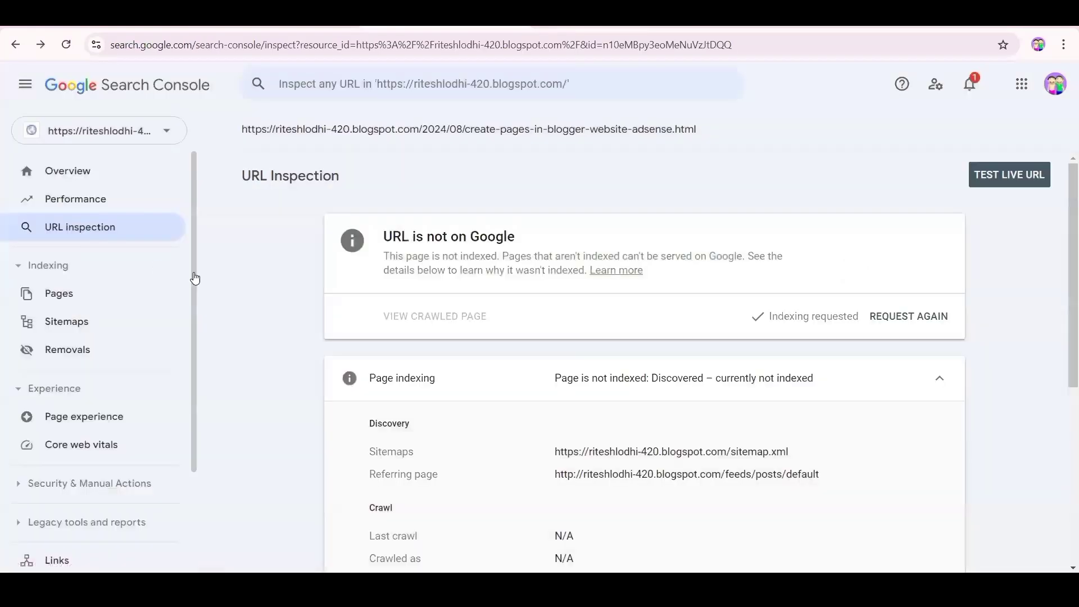
In Google Search Console, inspect the post address ending in /2024/08/free-website-disigning-mastery-course_16.html and request its indexing
left_click(310, 88)
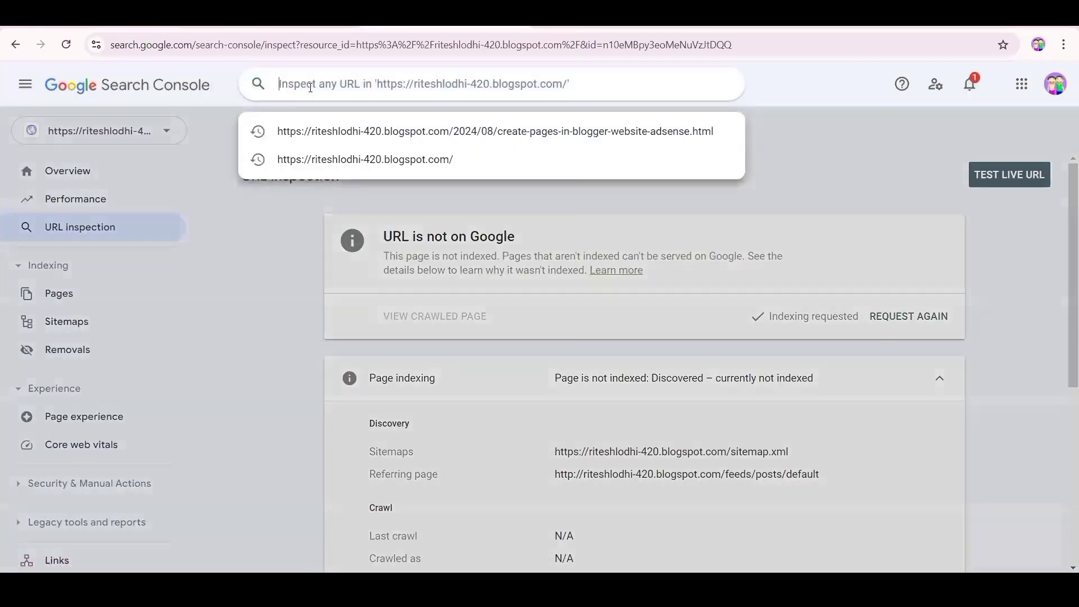
type("https://riteshlodhi-420.blogspot.com/2024/08/free-website-disigning-mastery-course_16.html")
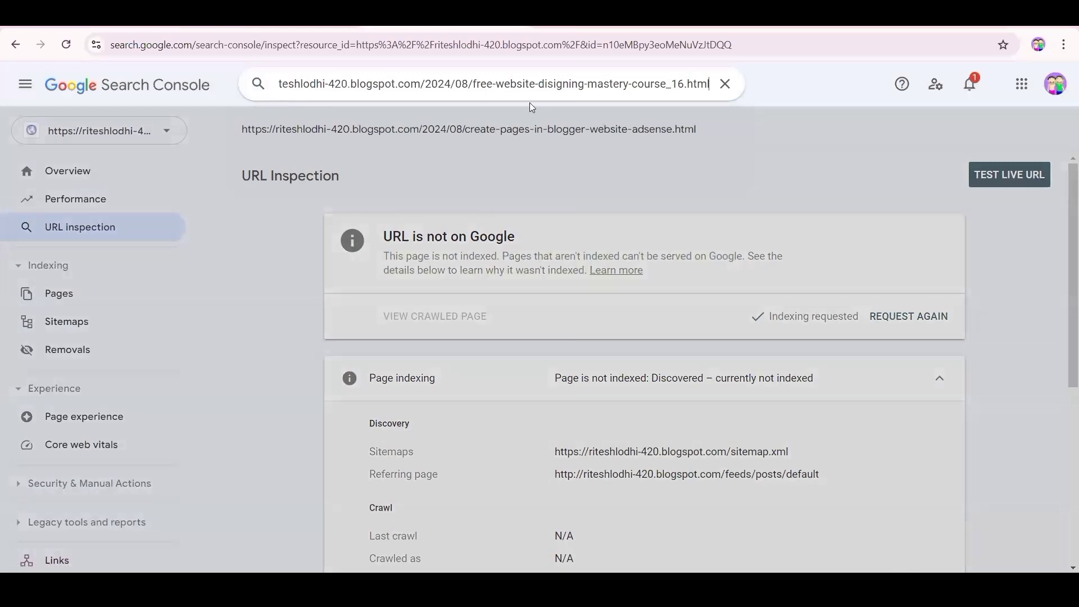
left_click(264, 86)
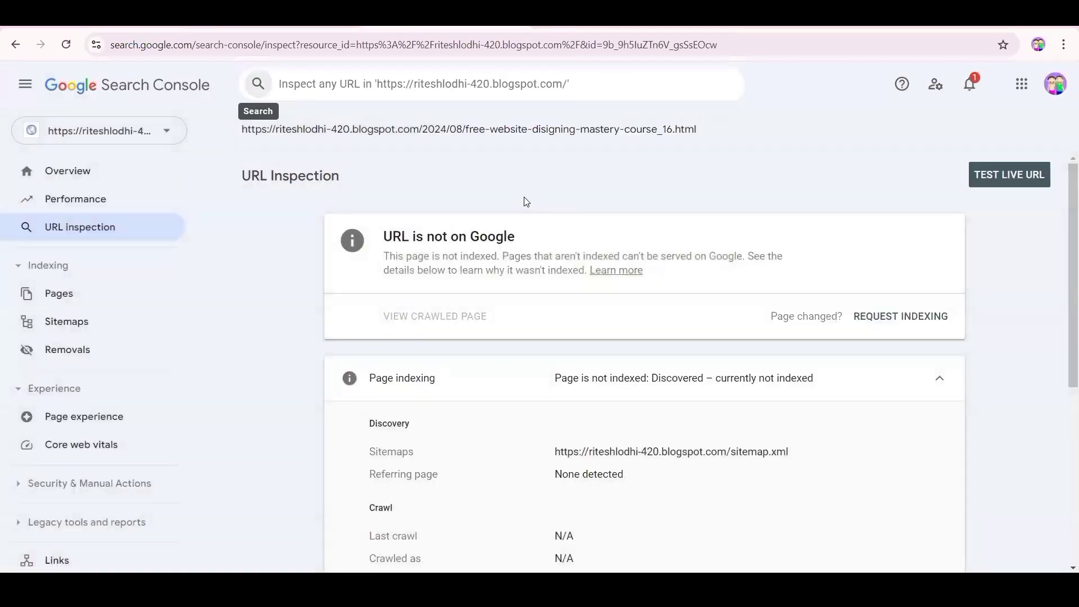
left_click(900, 317)
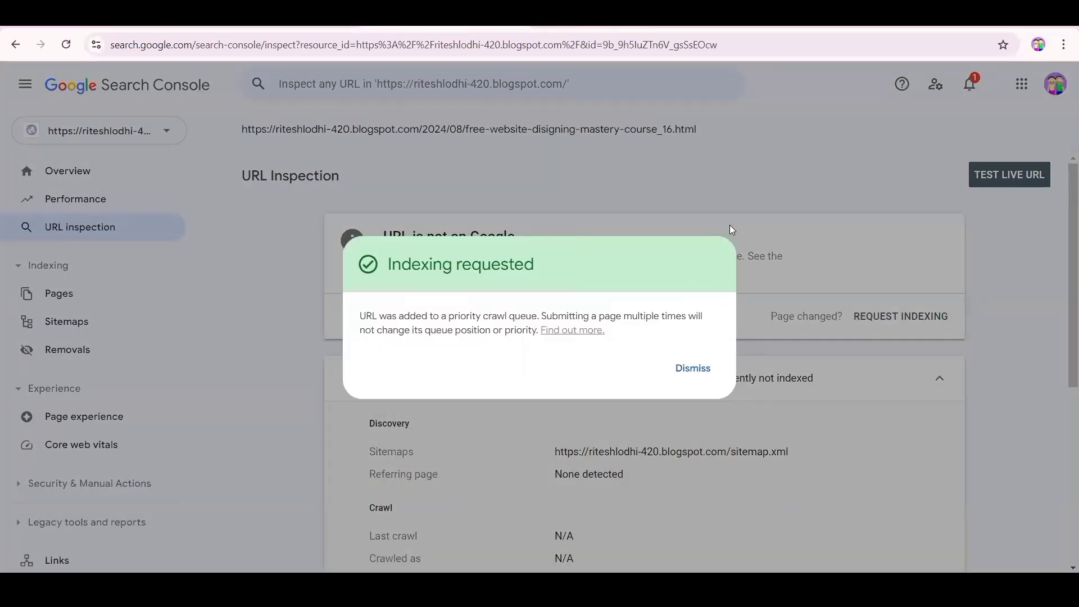
left_click(732, 230)
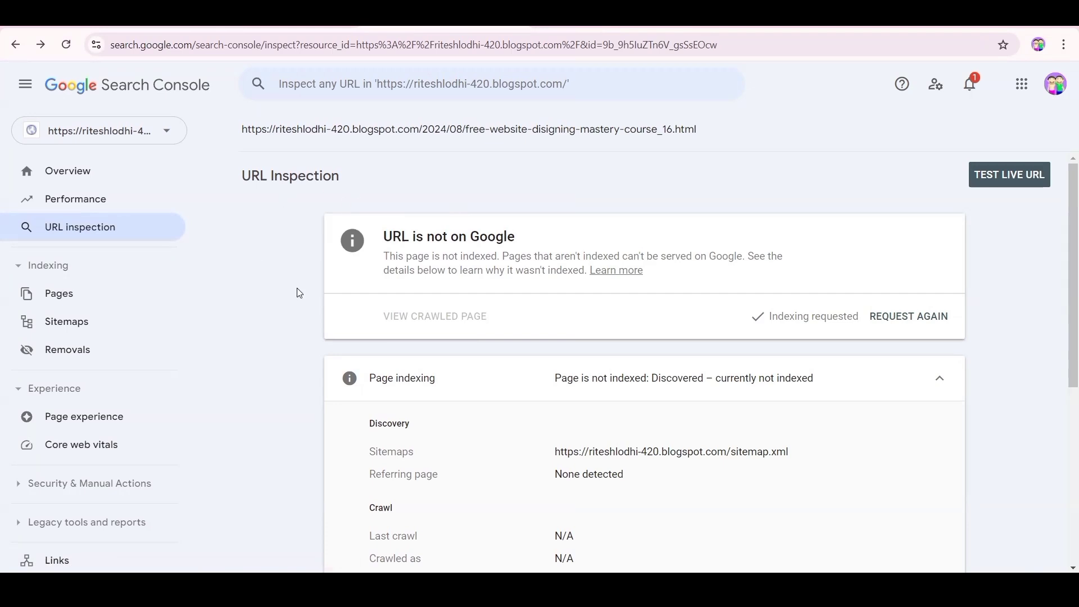
Collapse the page indexing details of the inspected post and switch back to the blog's post list in Blogger
scroll(491, 258, "down", 3)
left_click(492, 256)
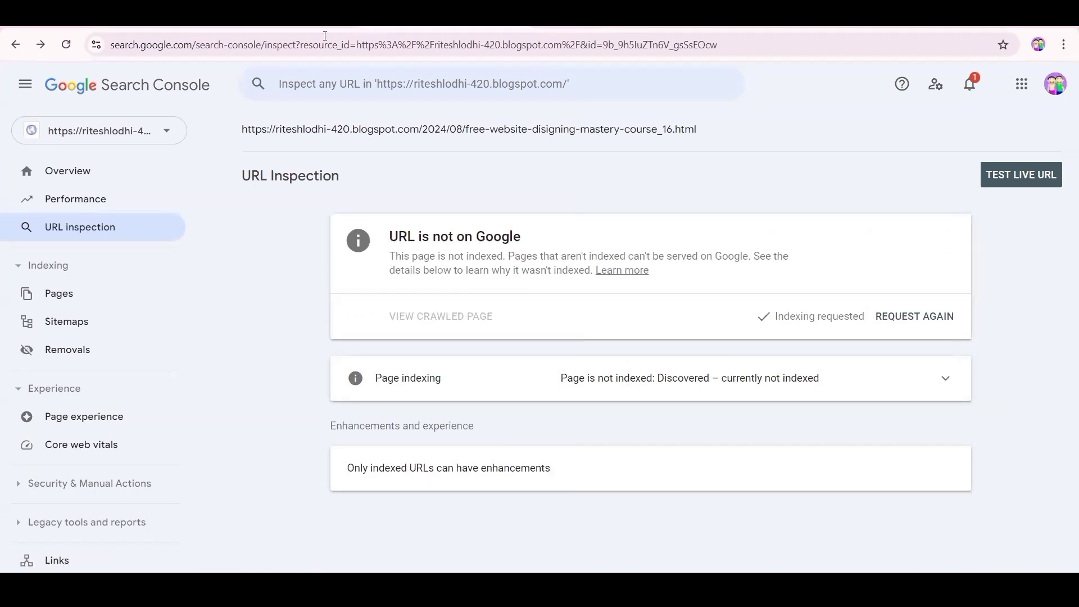
left_click(293, 25)
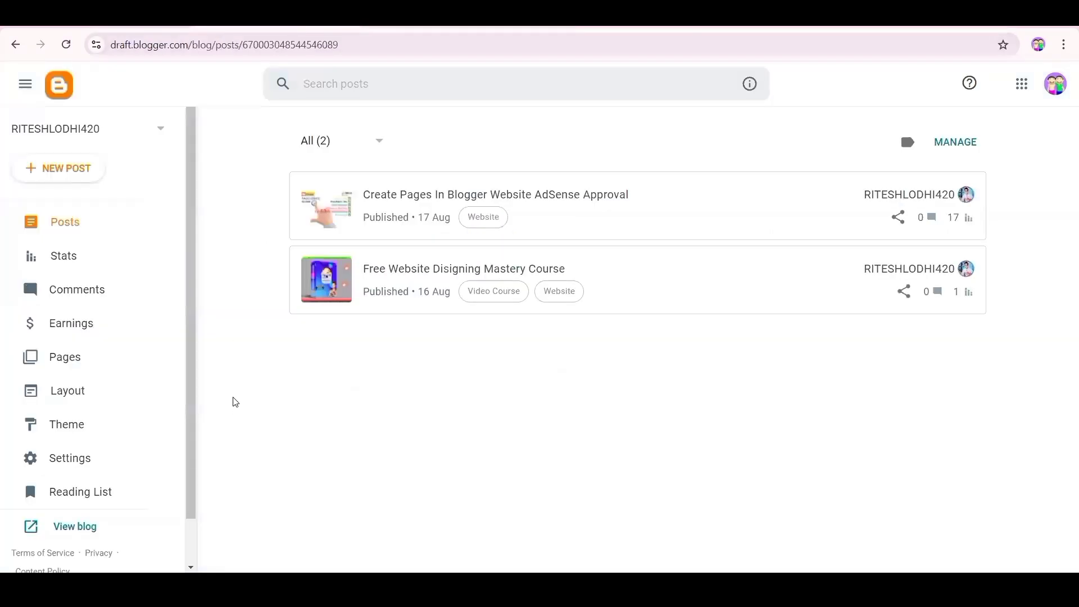